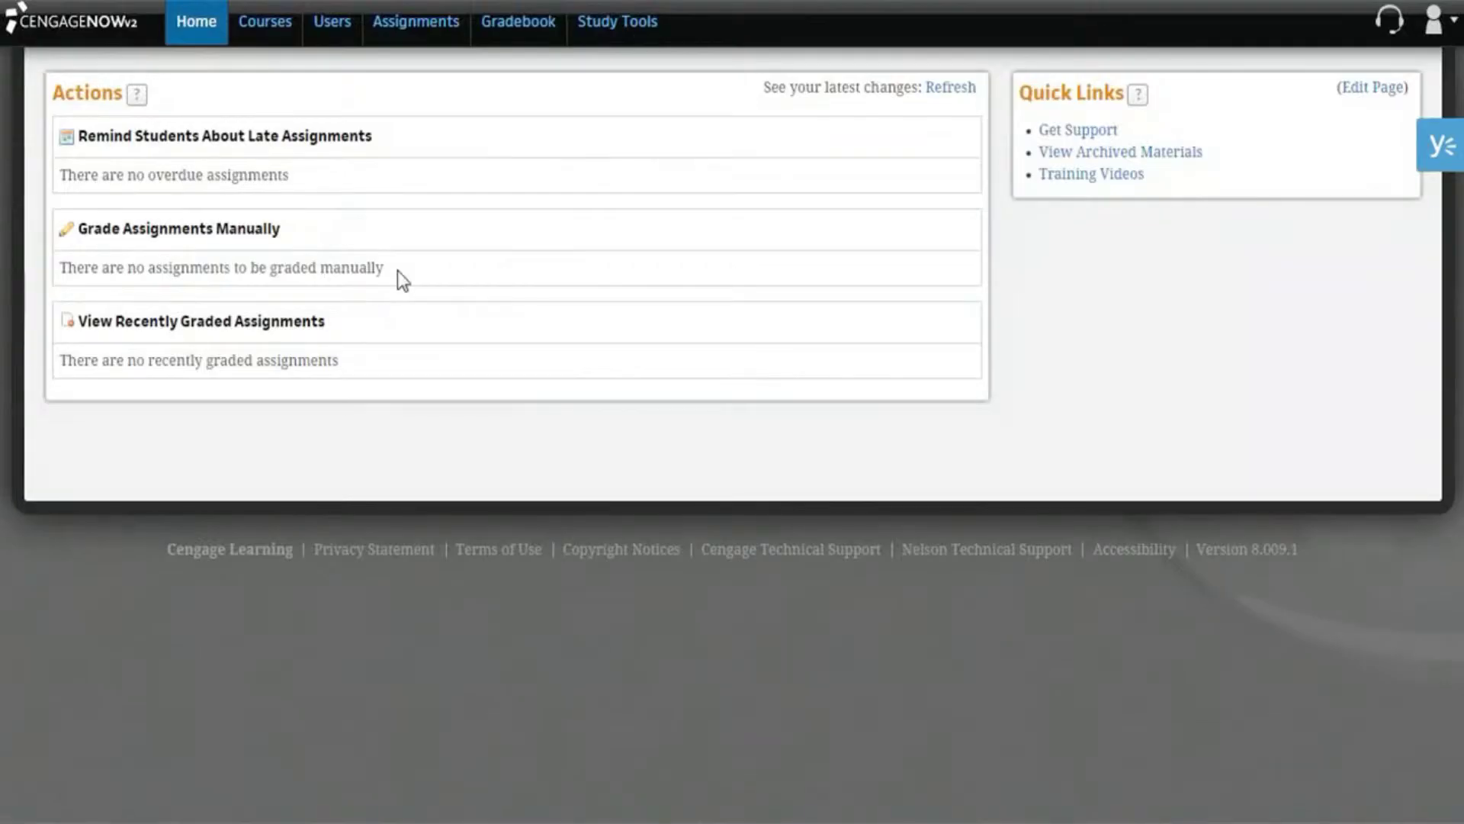
Open the Assignments list and filter it to Sample Course to show its three assignments.
left_click(396, 25)
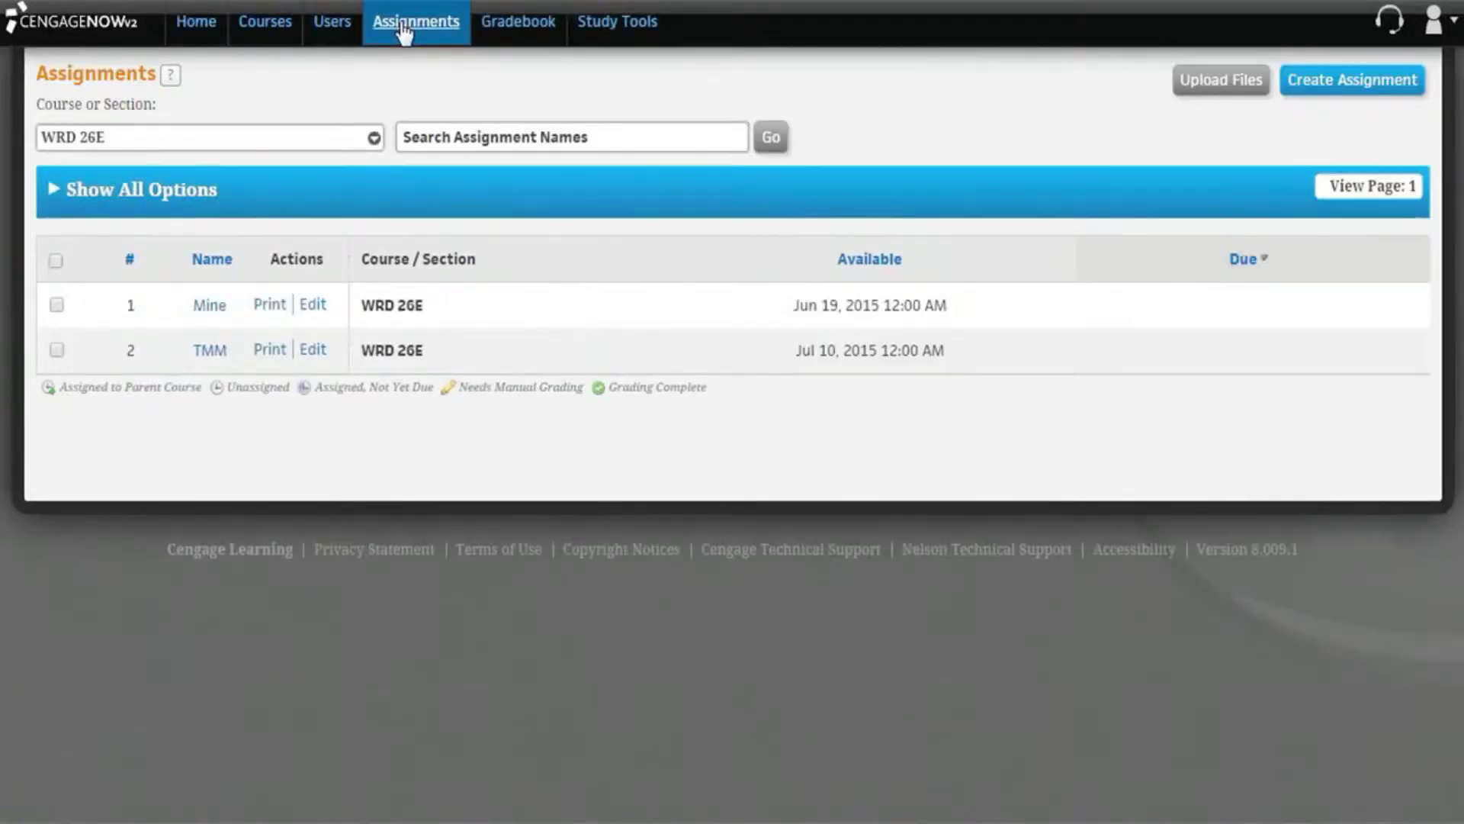
left_click(192, 139)
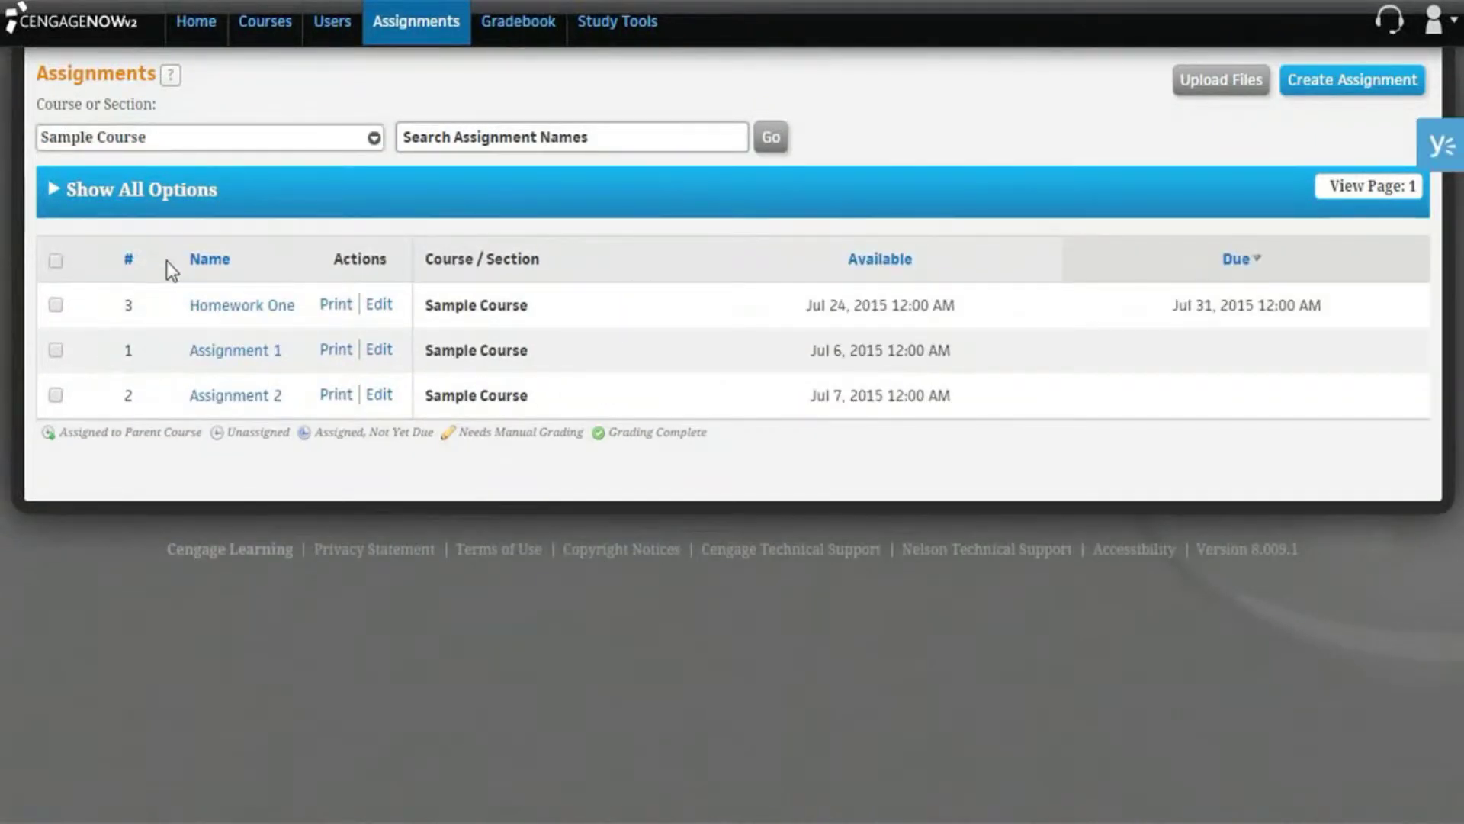
left_click(1332, 89)
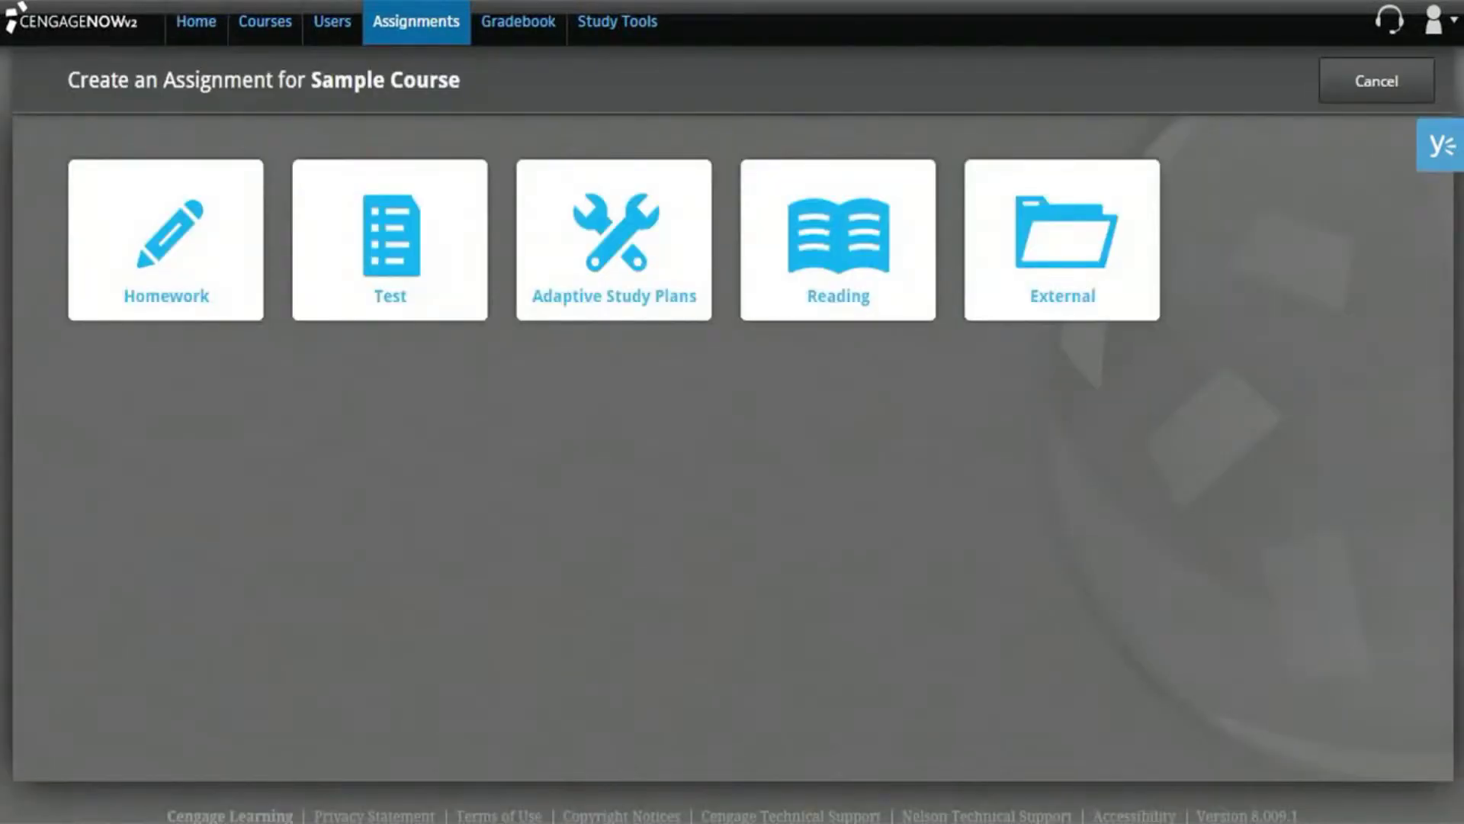
mouse_move(220, 267)
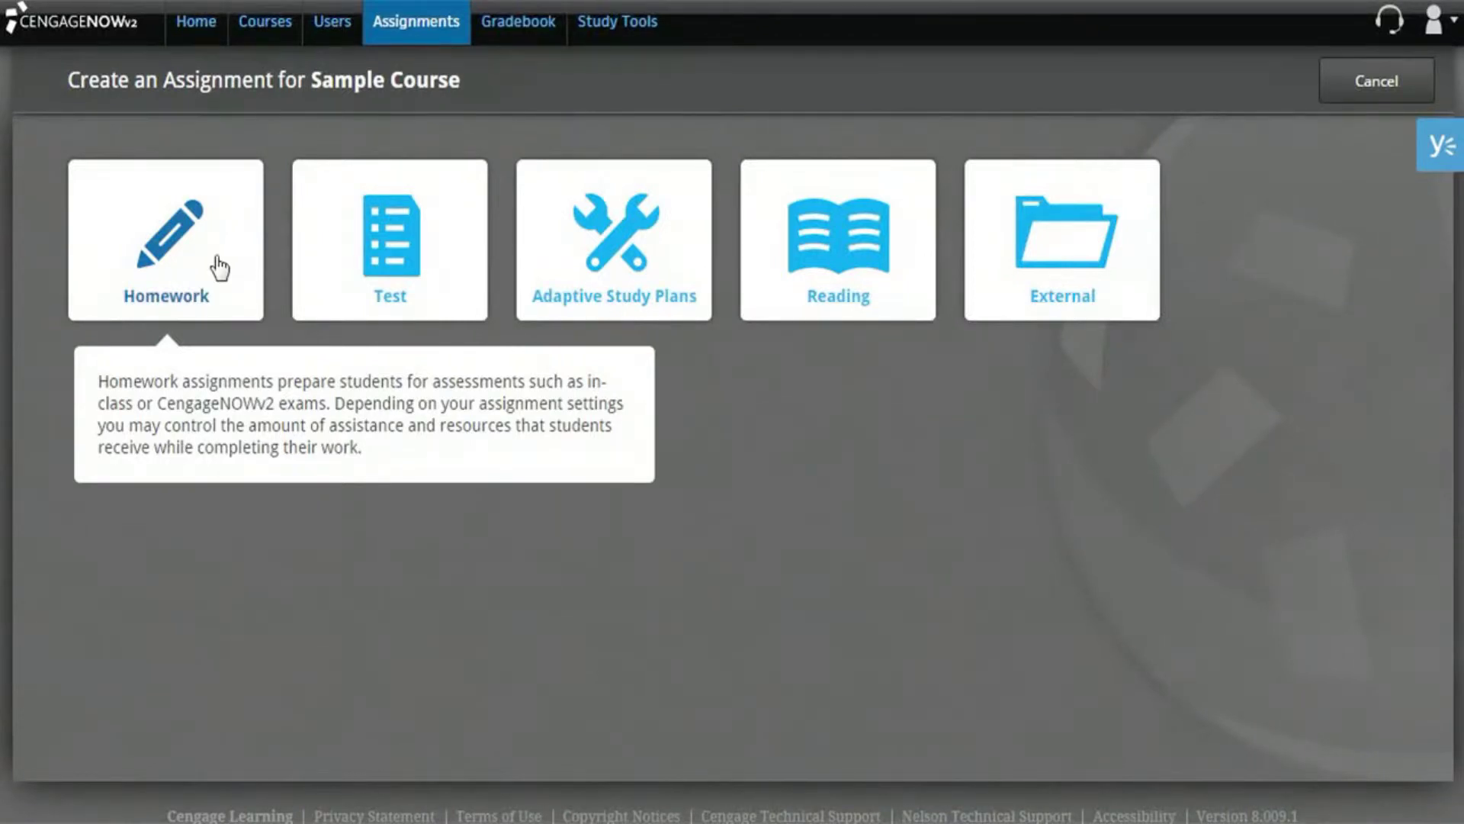
mouse_move(345, 264)
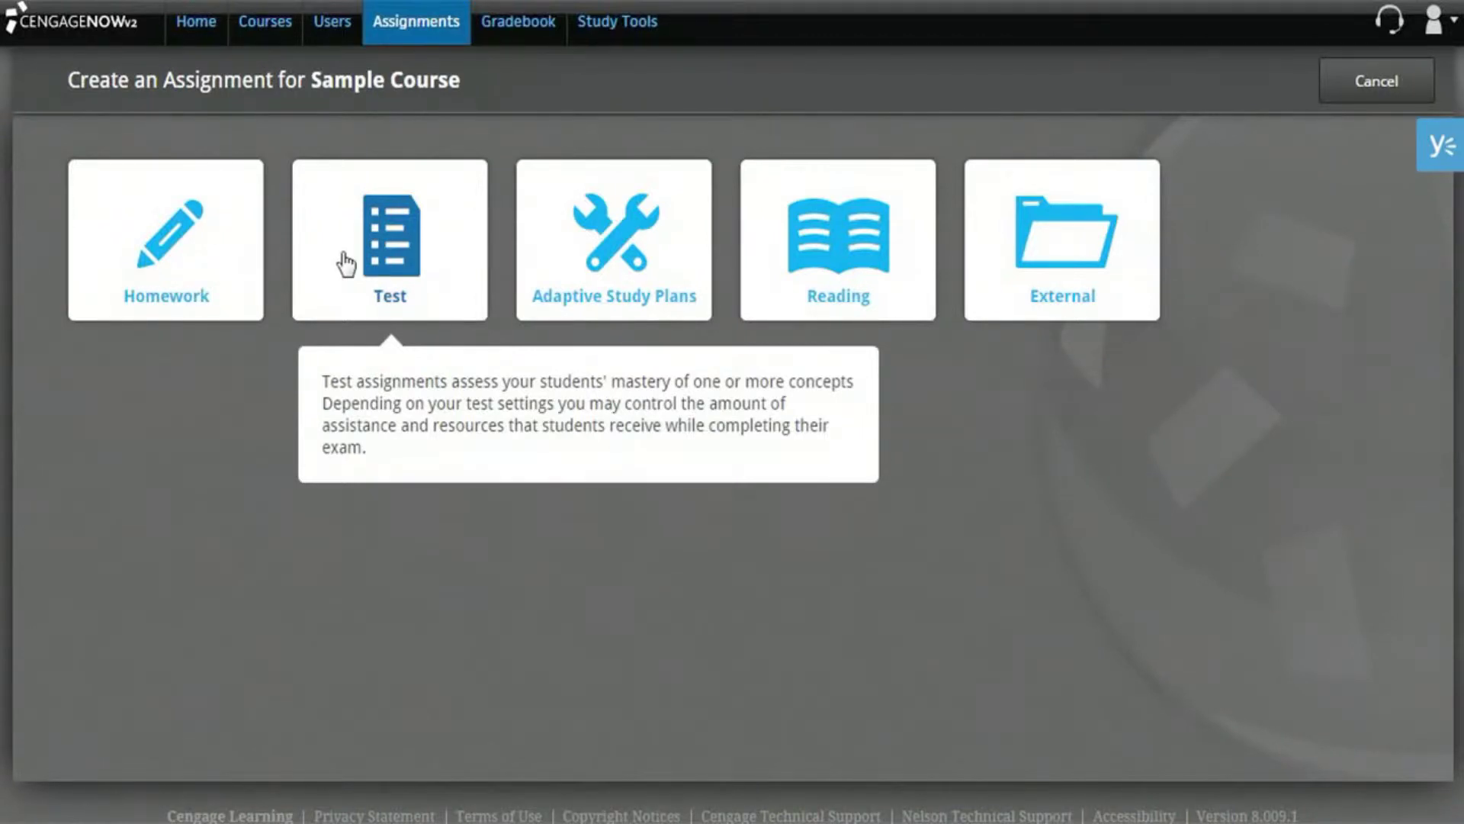
mouse_move(568, 270)
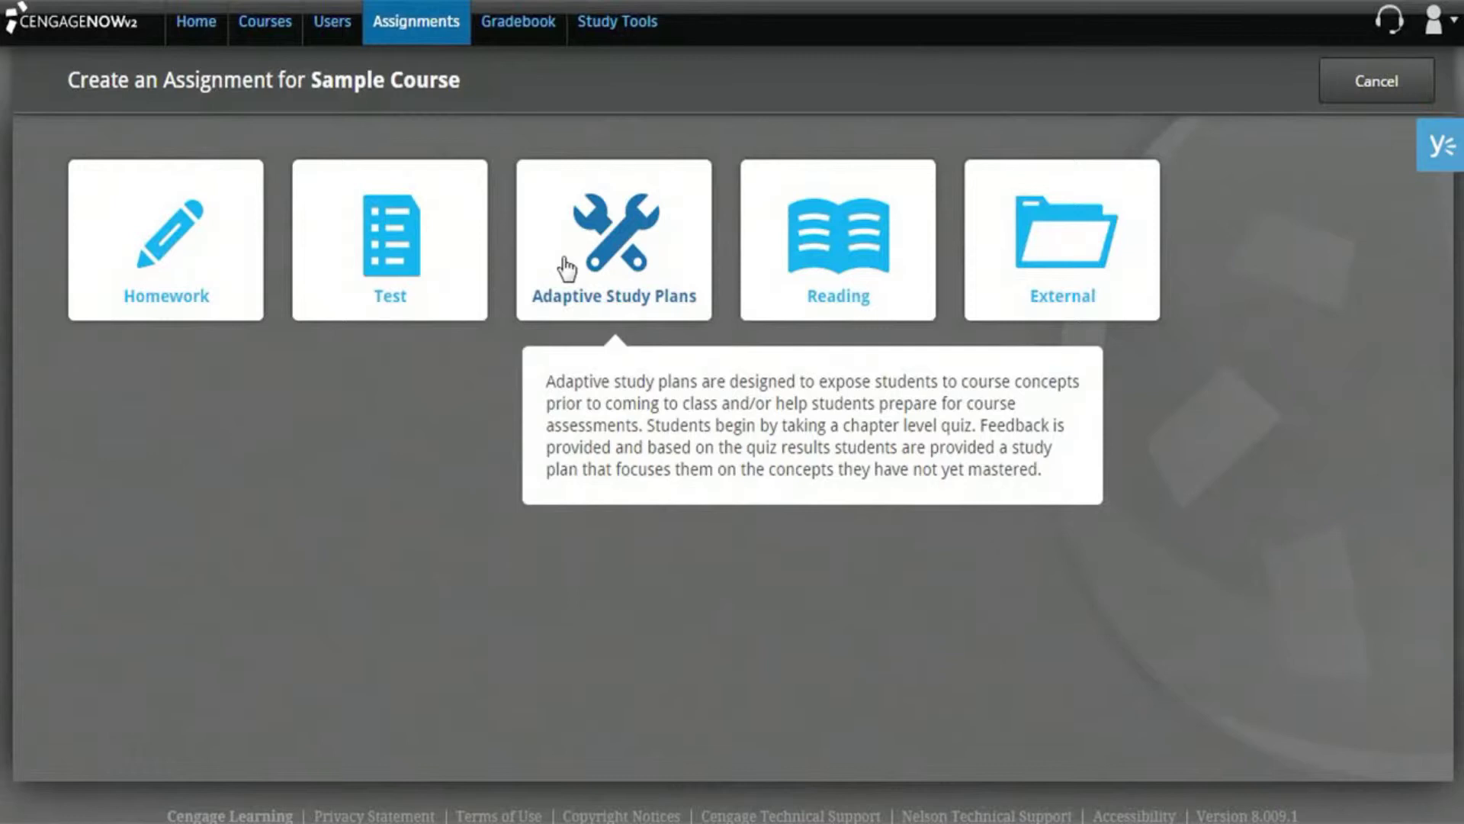
mouse_move(845, 209)
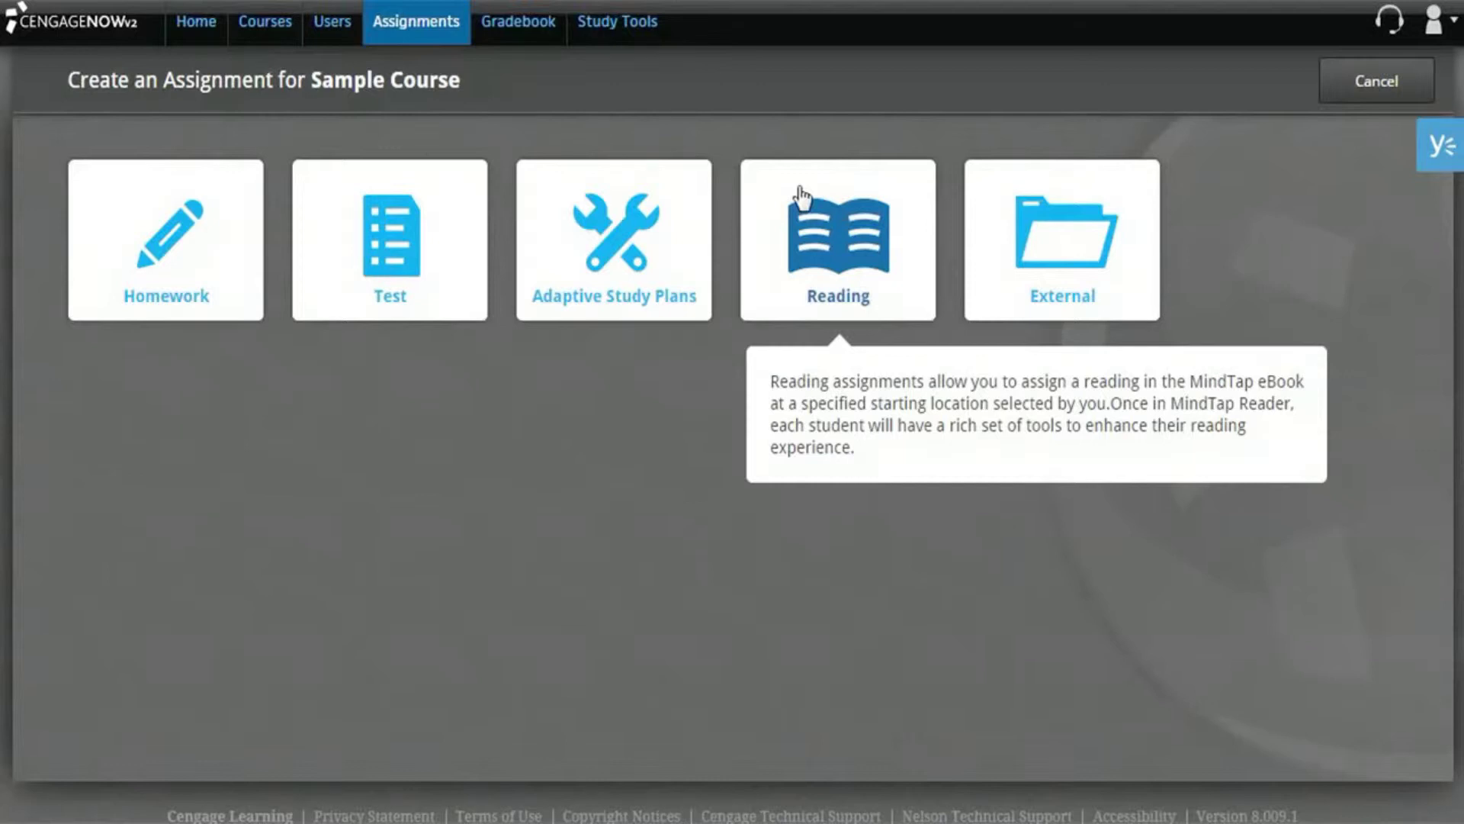
mouse_move(1082, 223)
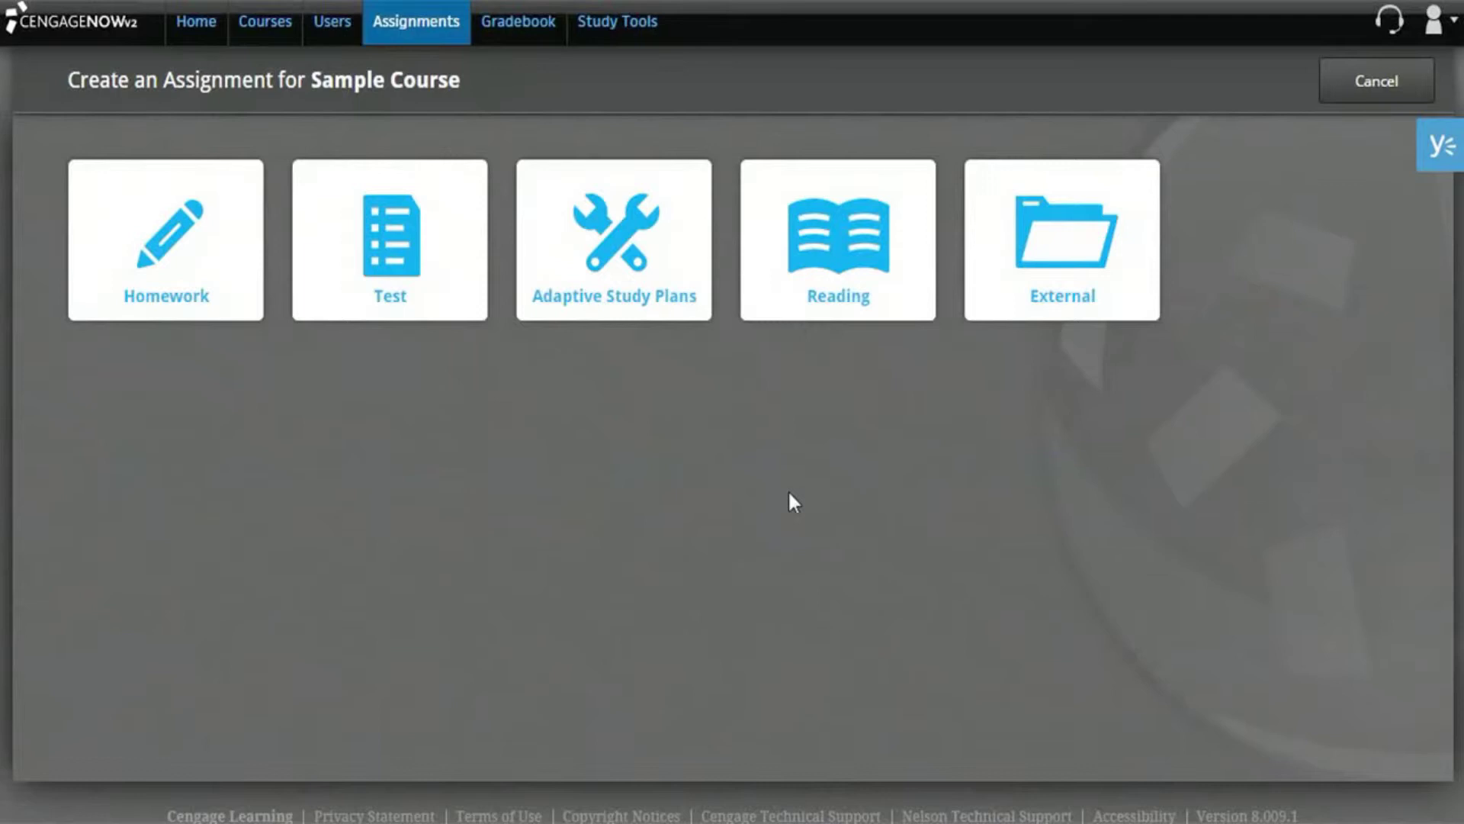
Make the new assignment a homework named 'Homework #2'.
left_click(215, 267)
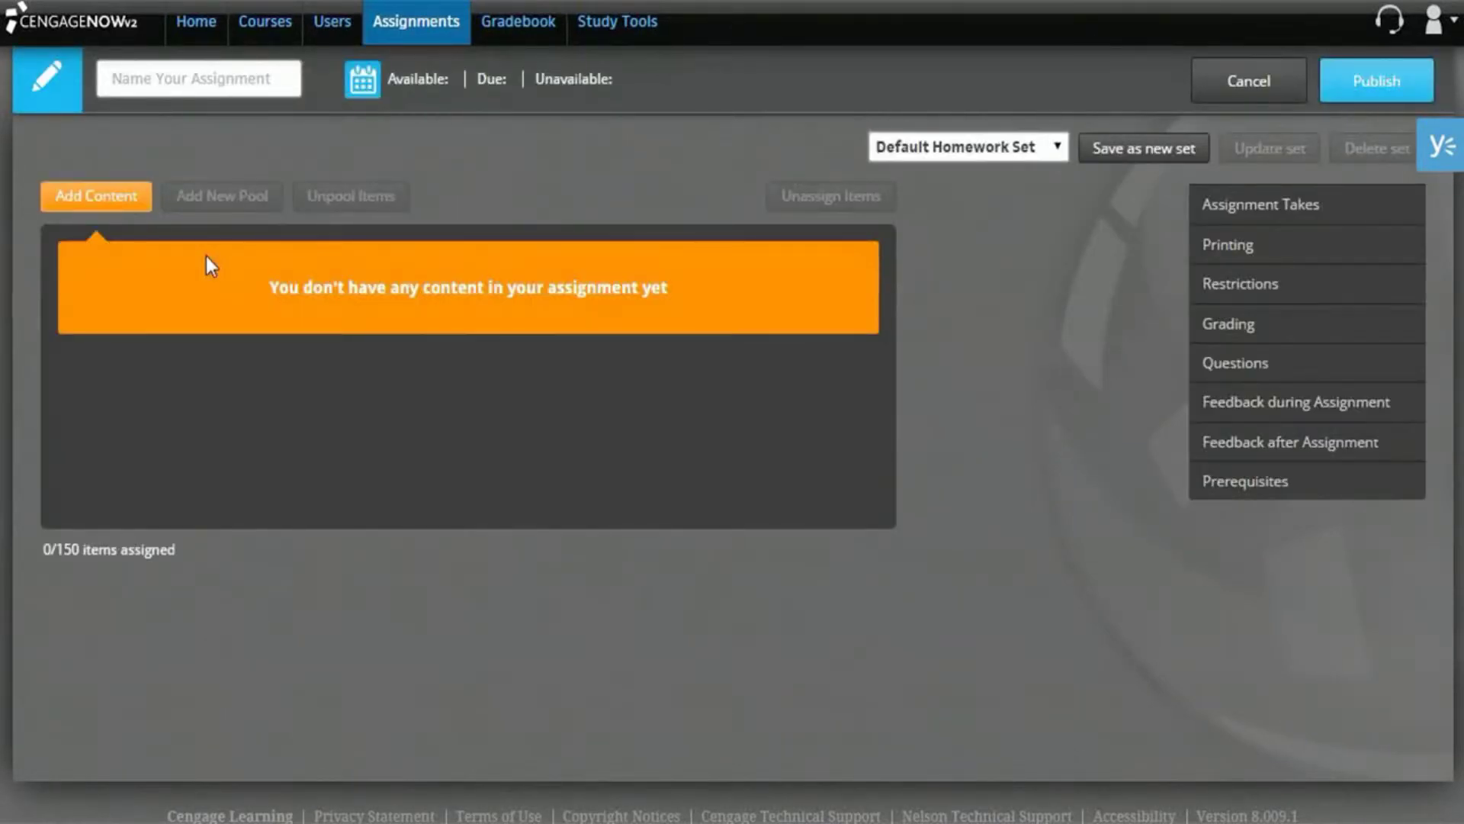
left_click(257, 98)
type("Homework ")
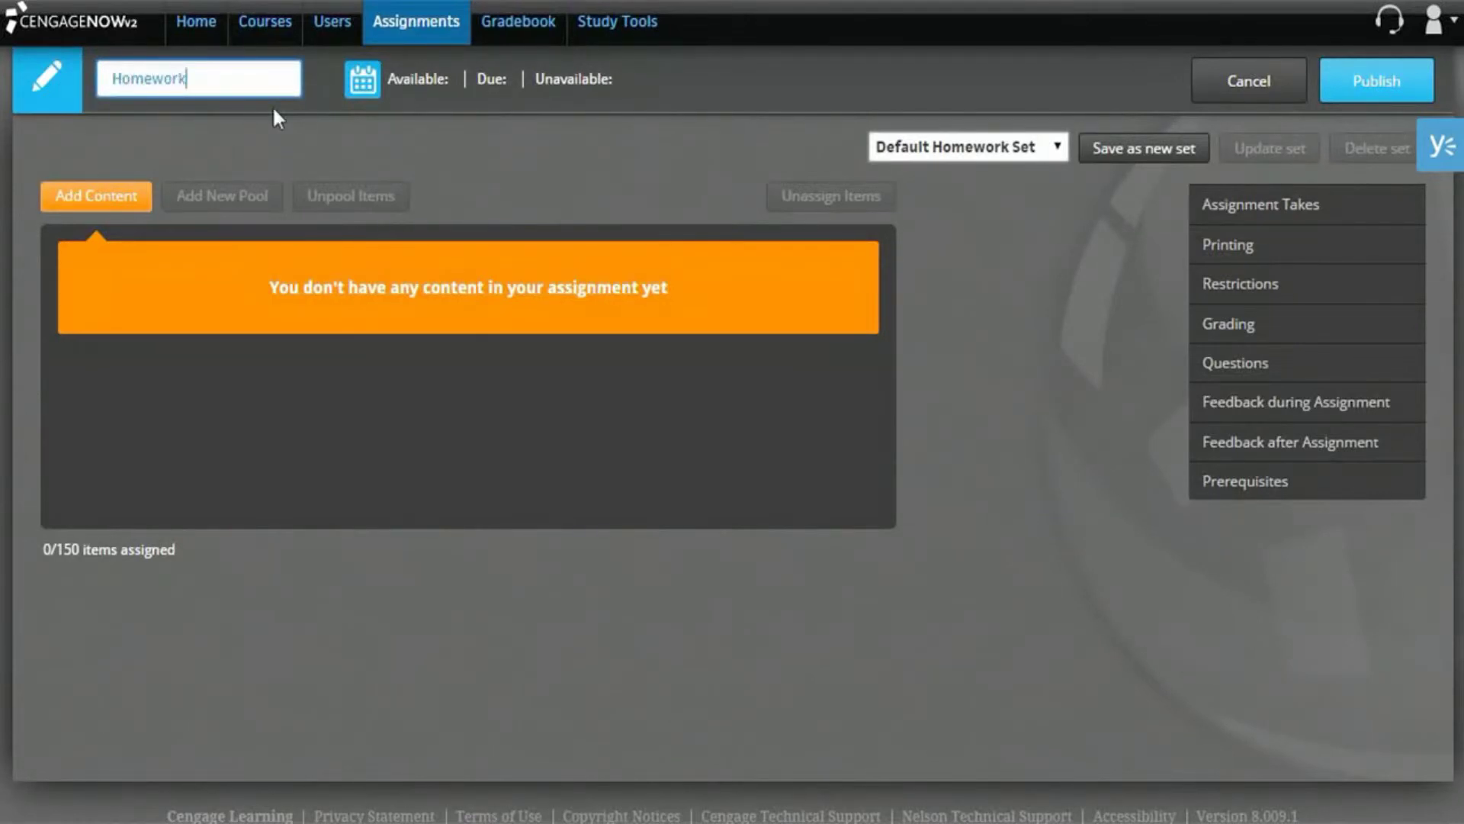
type("#2")
Set Homework #2's availability to Jul 24, 2015 at 05:30 PM.
left_click(367, 90)
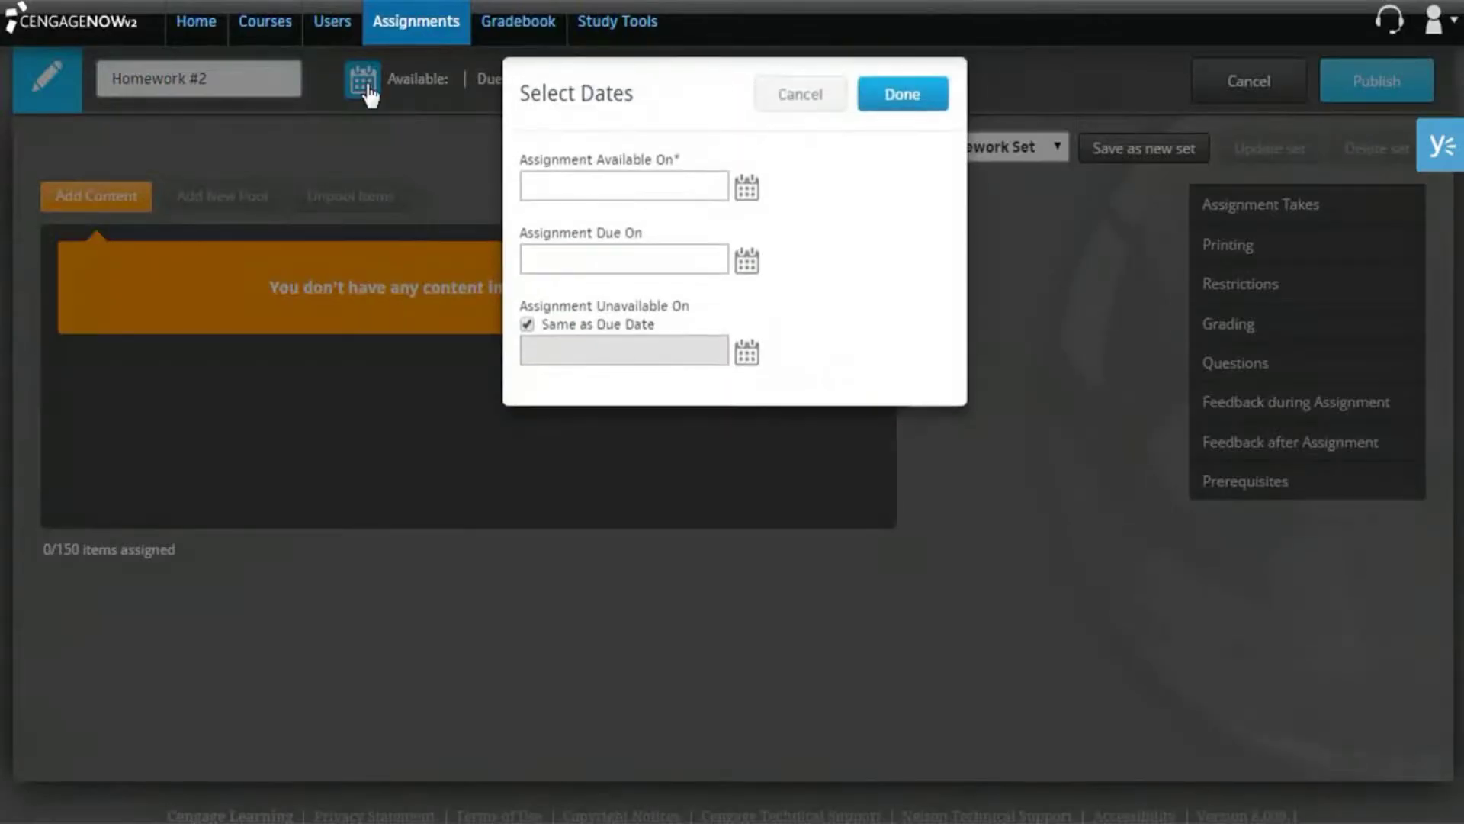
left_click(753, 196)
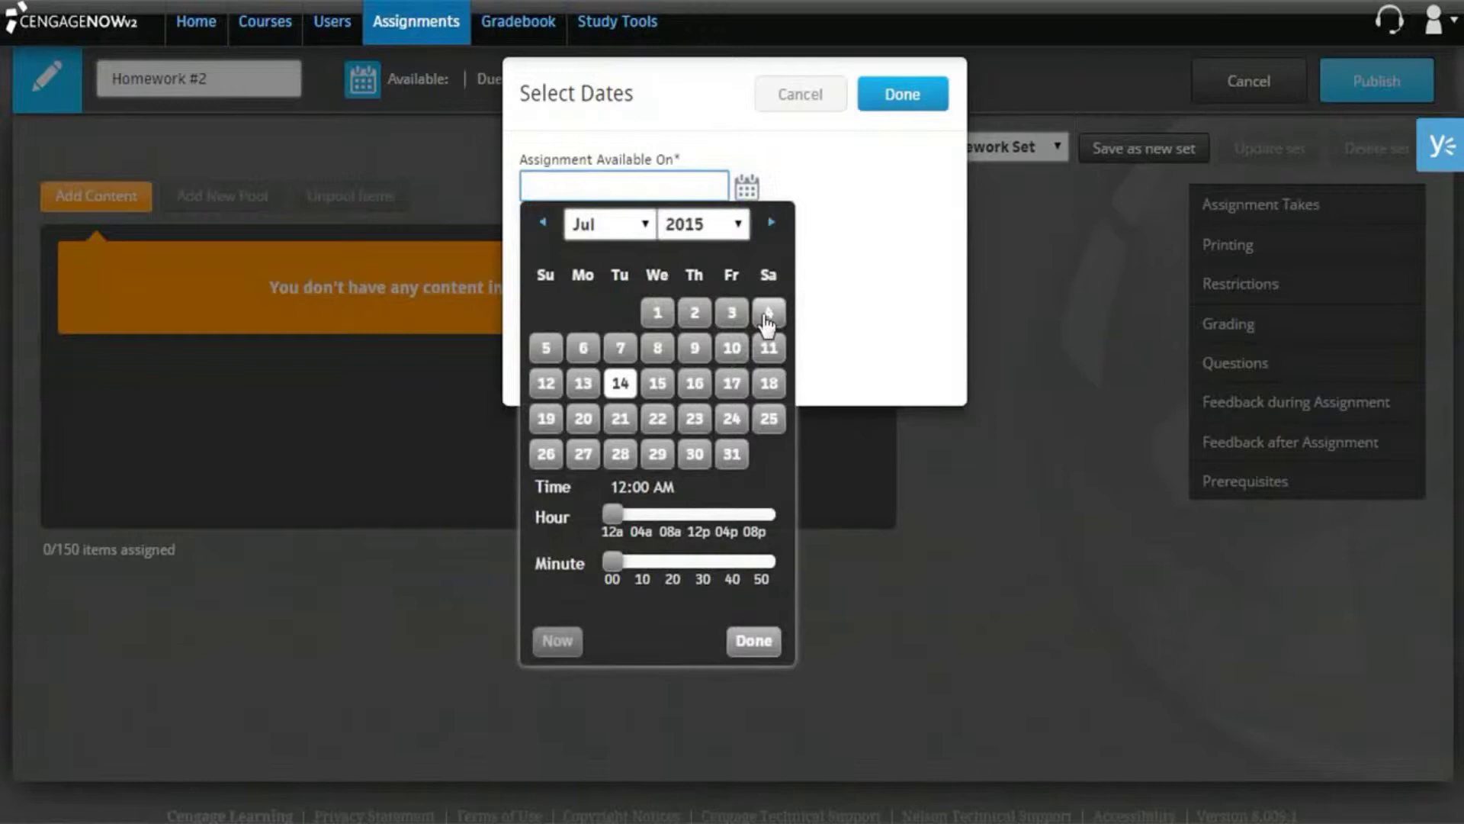
left_click(737, 424)
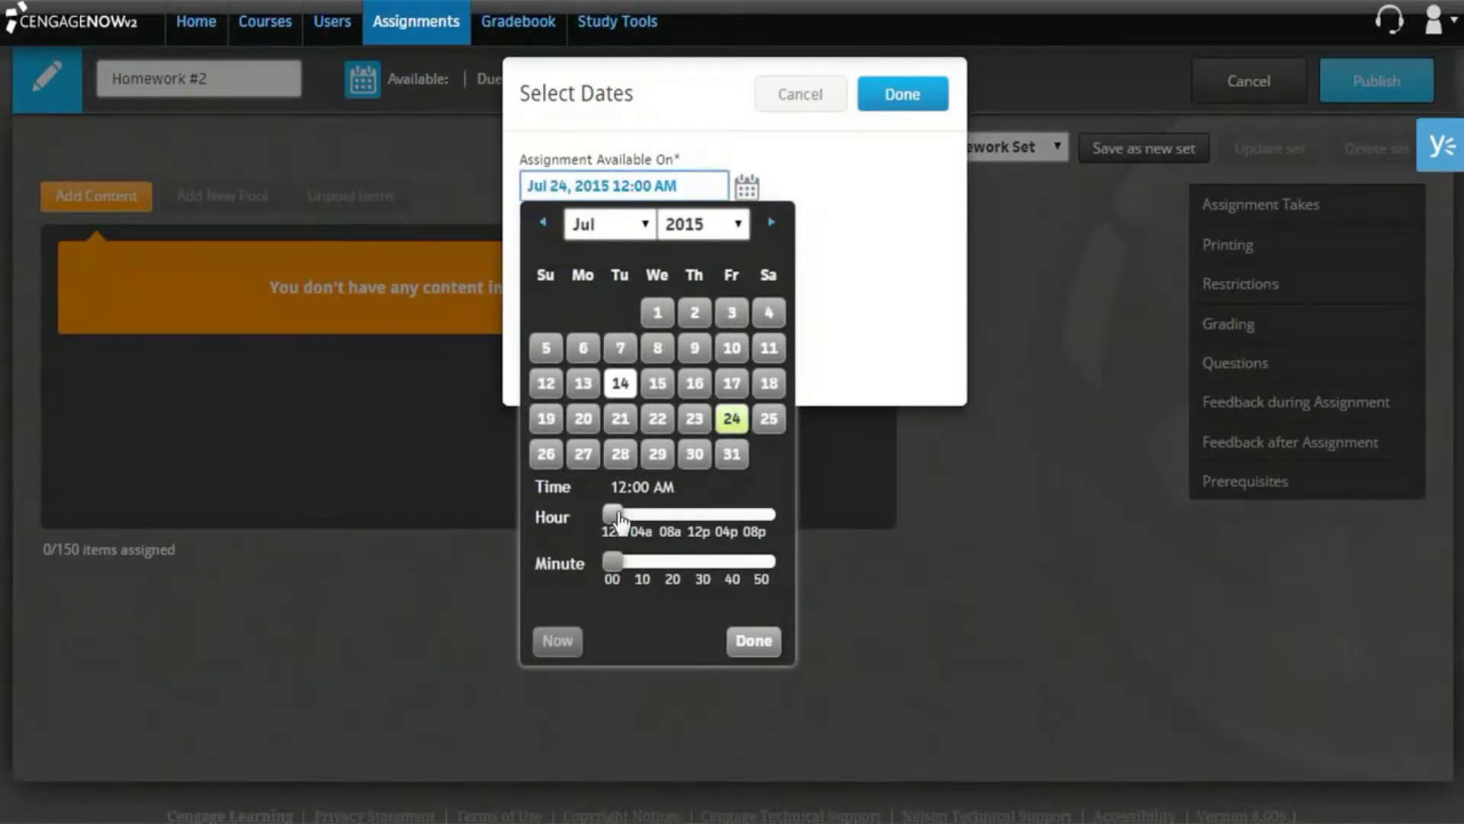
left_click_drag(612, 516, 734, 523)
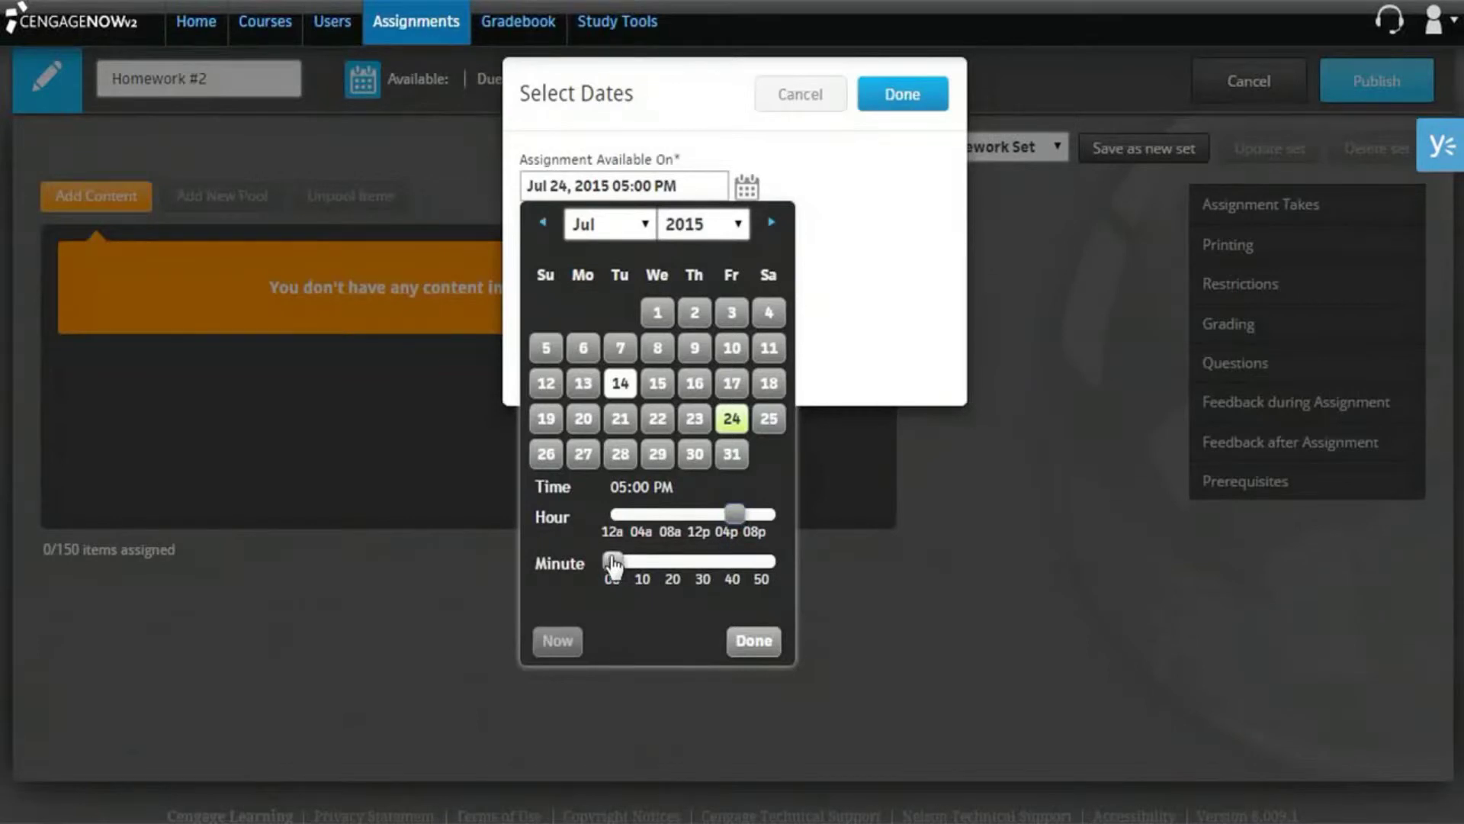
left_click_drag(612, 562, 702, 564)
left_click(753, 643)
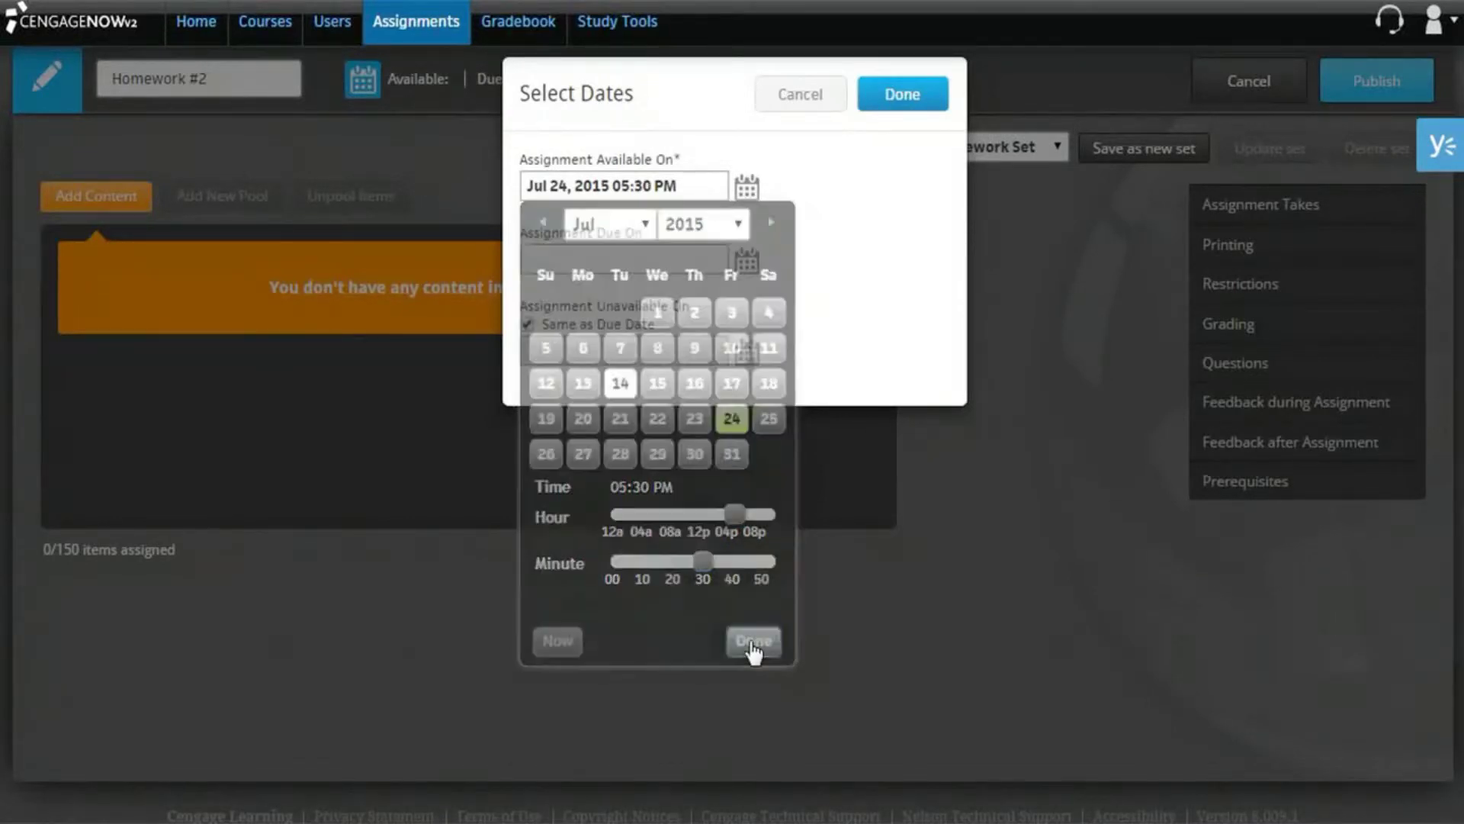
left_click(927, 98)
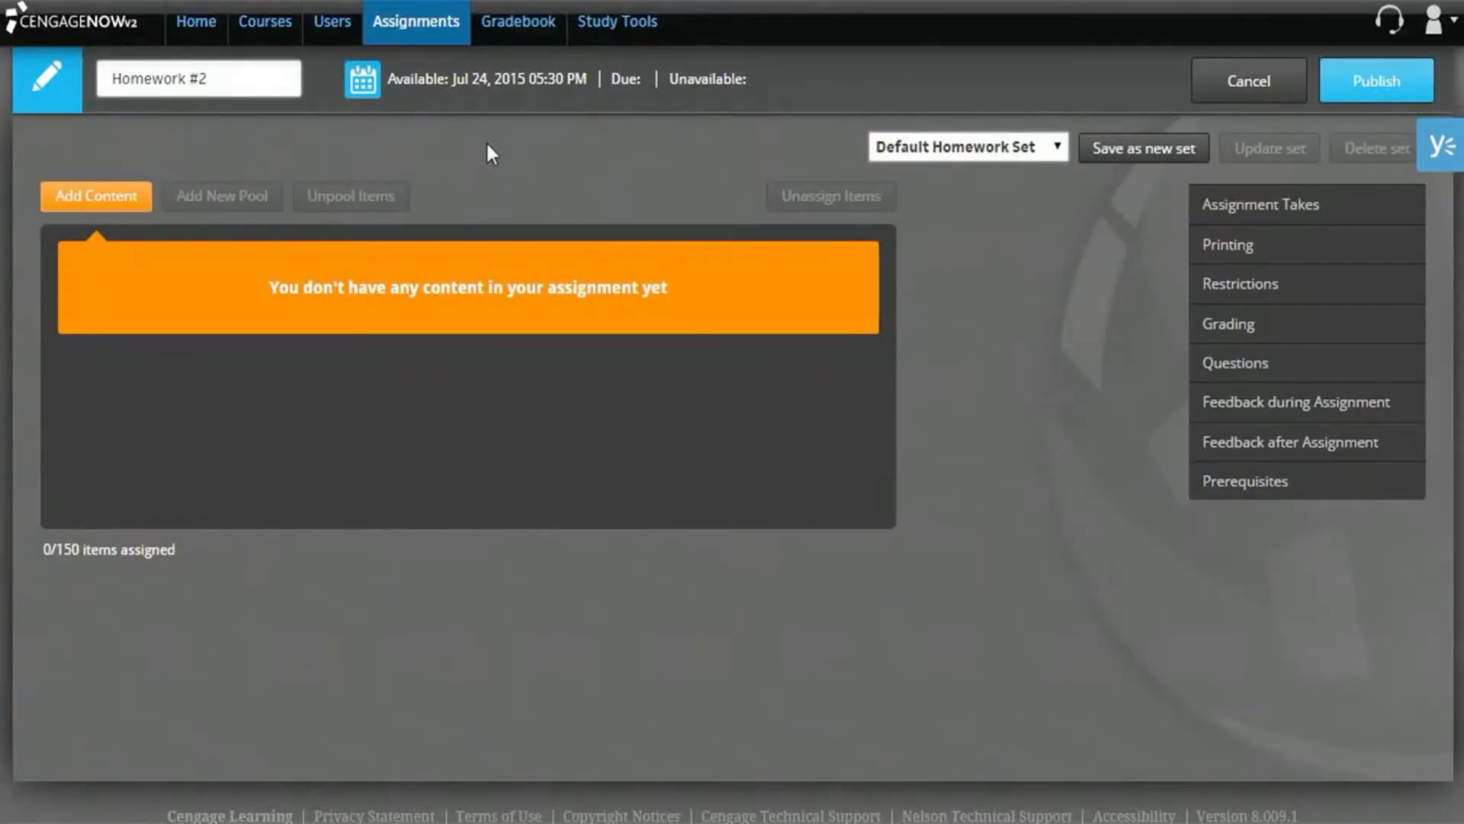
Browse the Accounting 26e test bank and show the Chapter 2 true/false items.
left_click(120, 199)
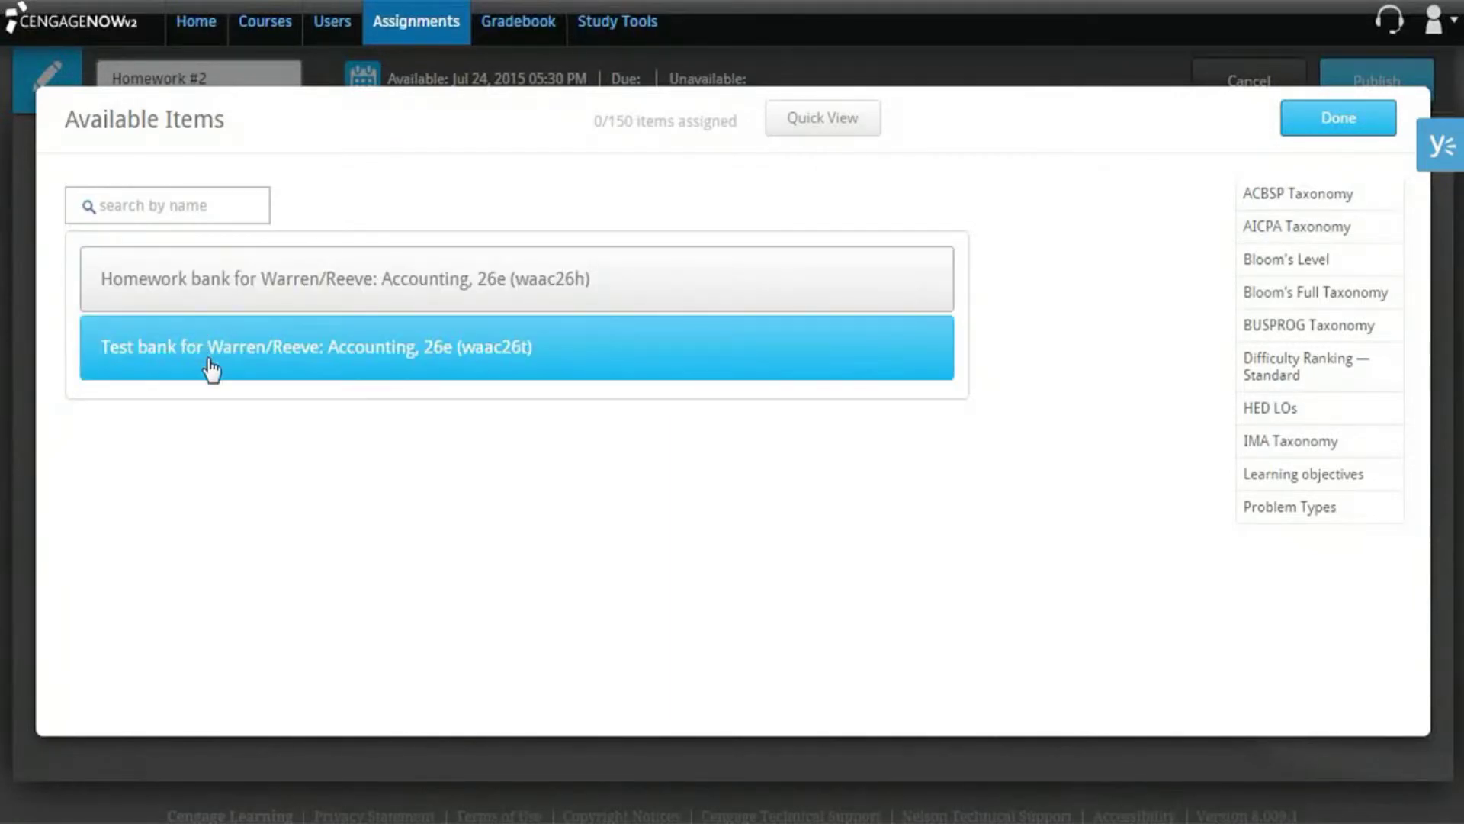
left_click(210, 369)
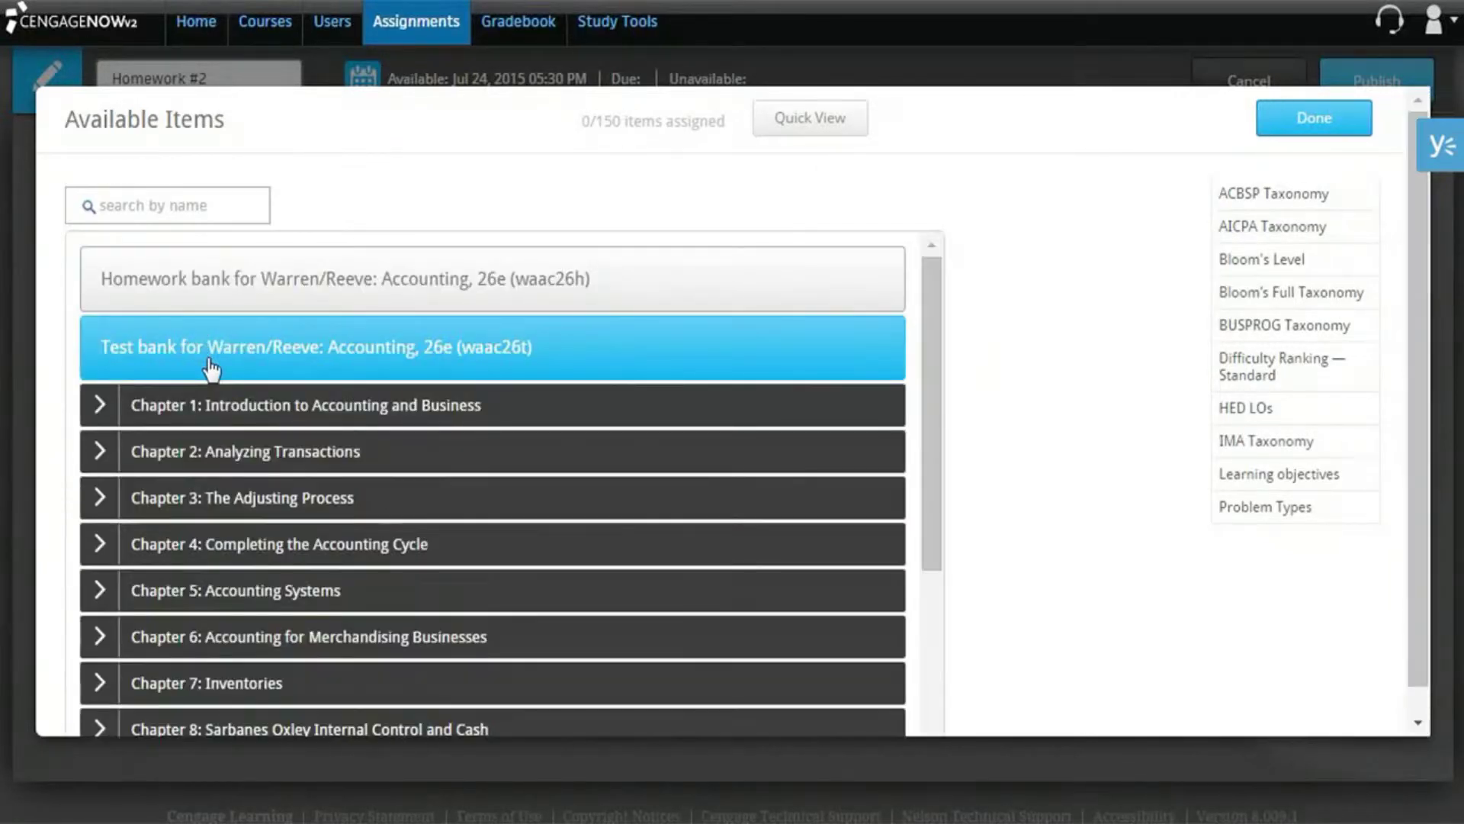
left_click(222, 421)
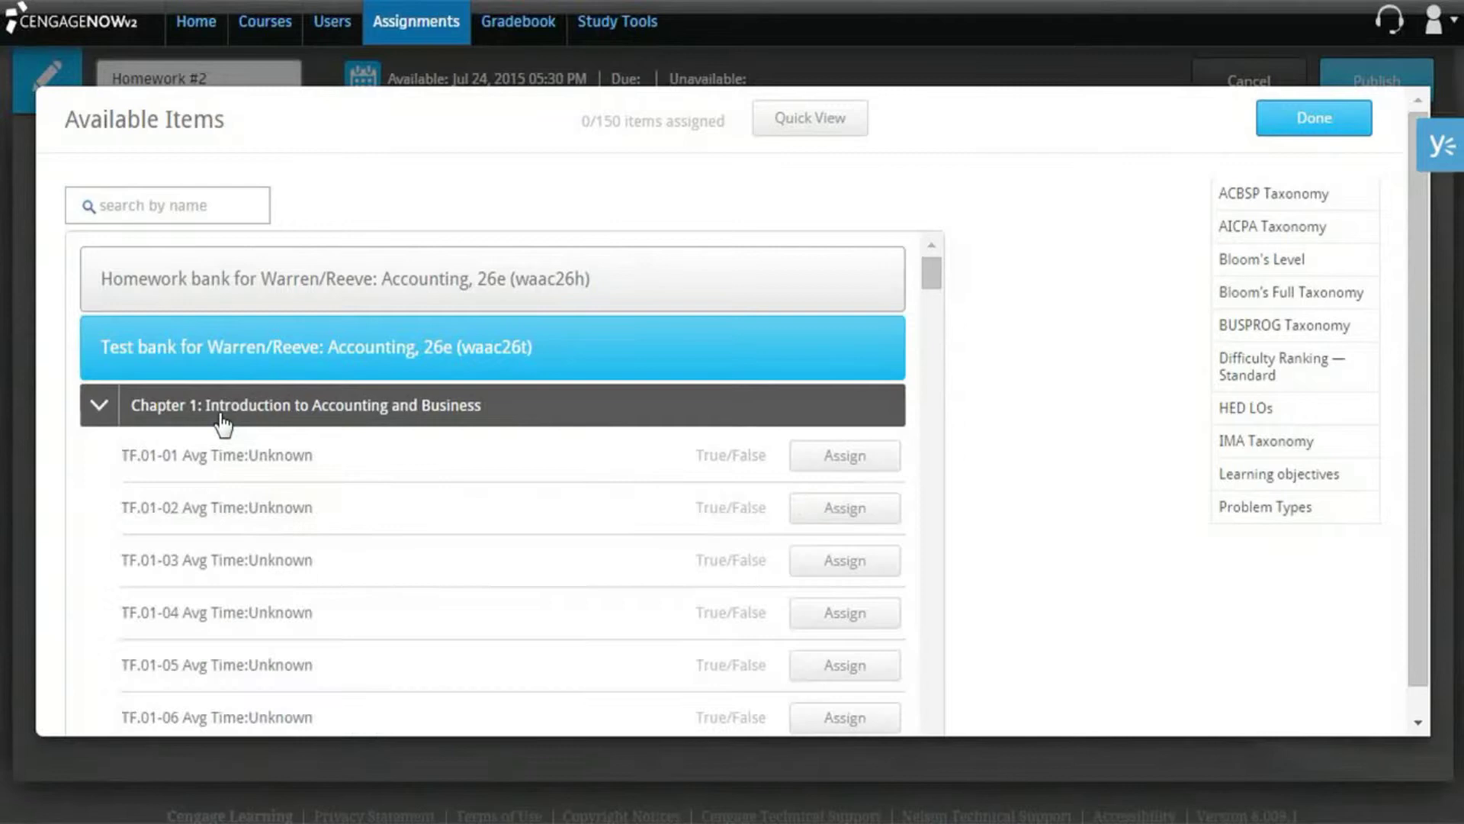
left_click(107, 416)
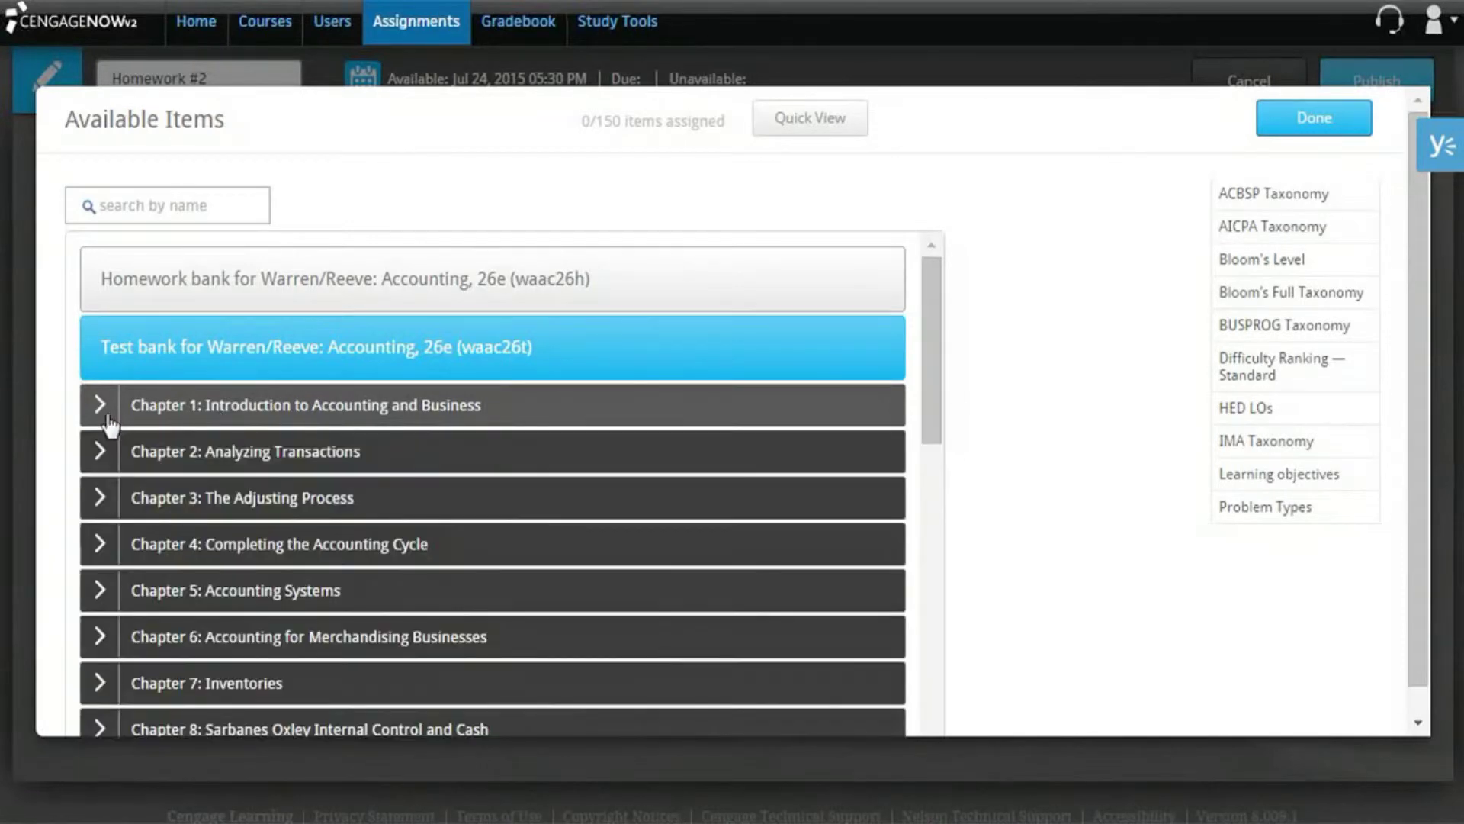
left_click(107, 456)
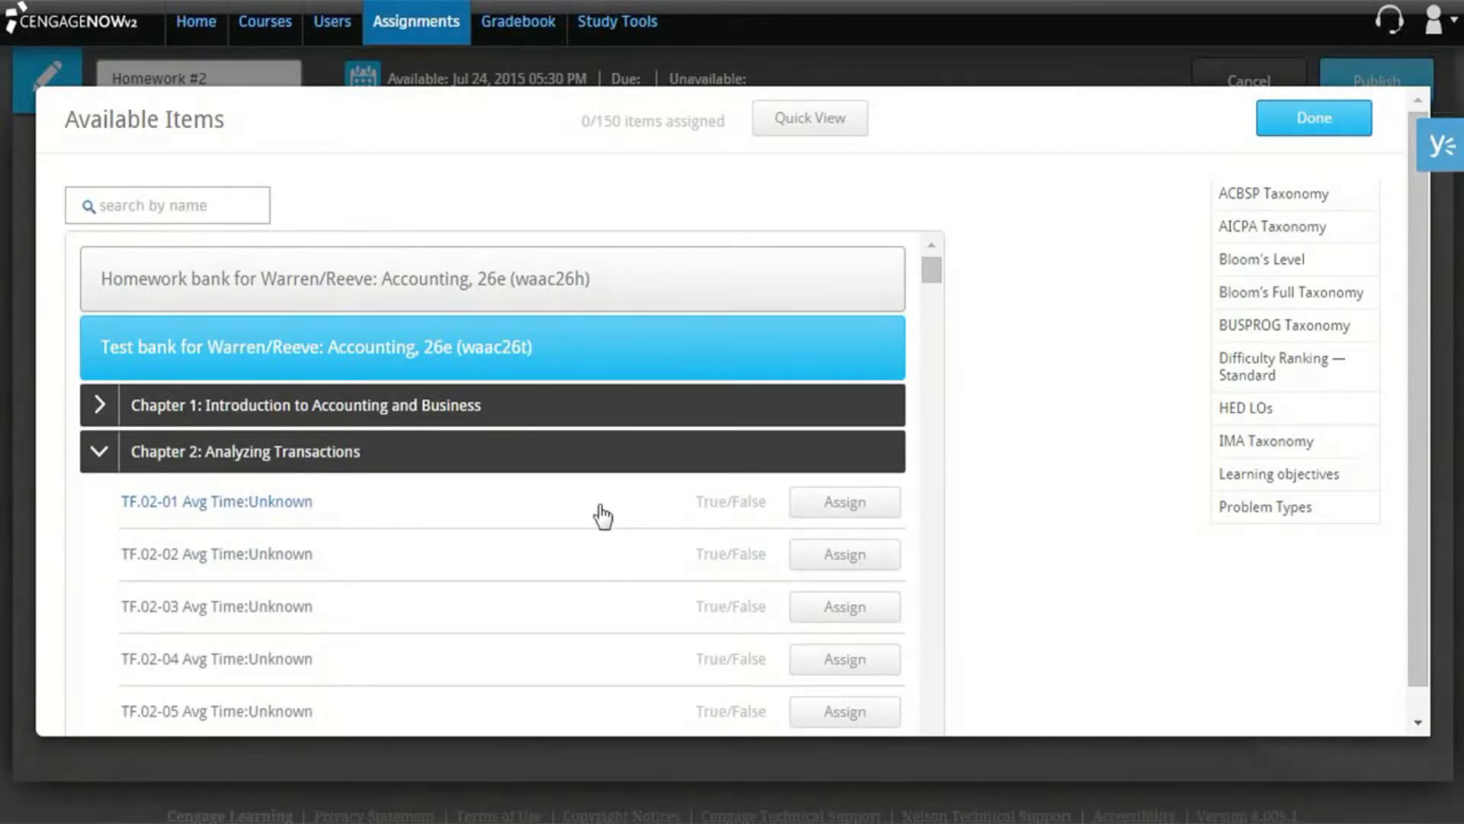
Preview question TF.02-01 and expand the ACBSP and Bloom's Full Taxonomy filters.
left_click(817, 123)
left_click(279, 503)
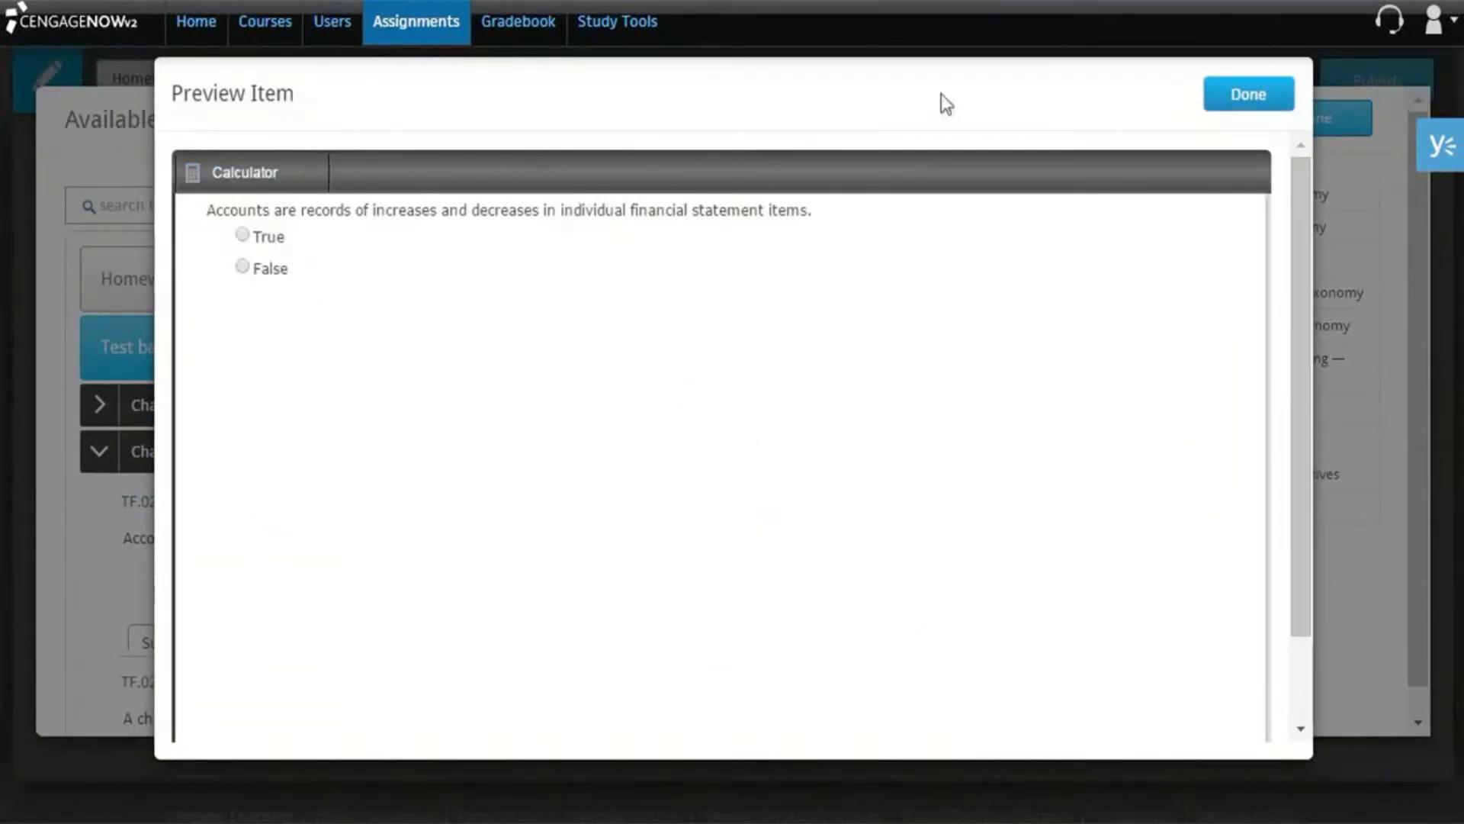
left_click(1247, 95)
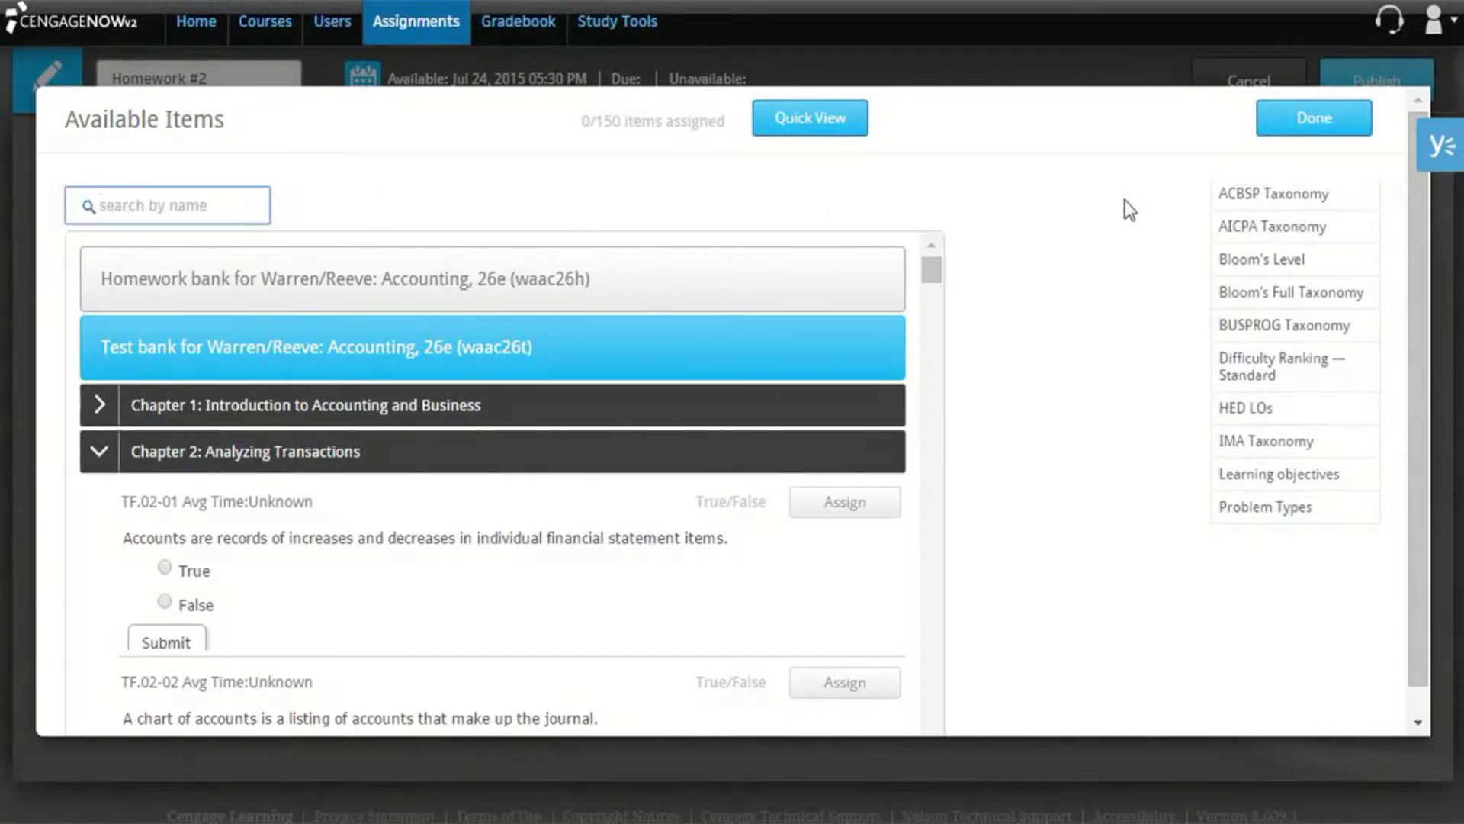
left_click(1272, 200)
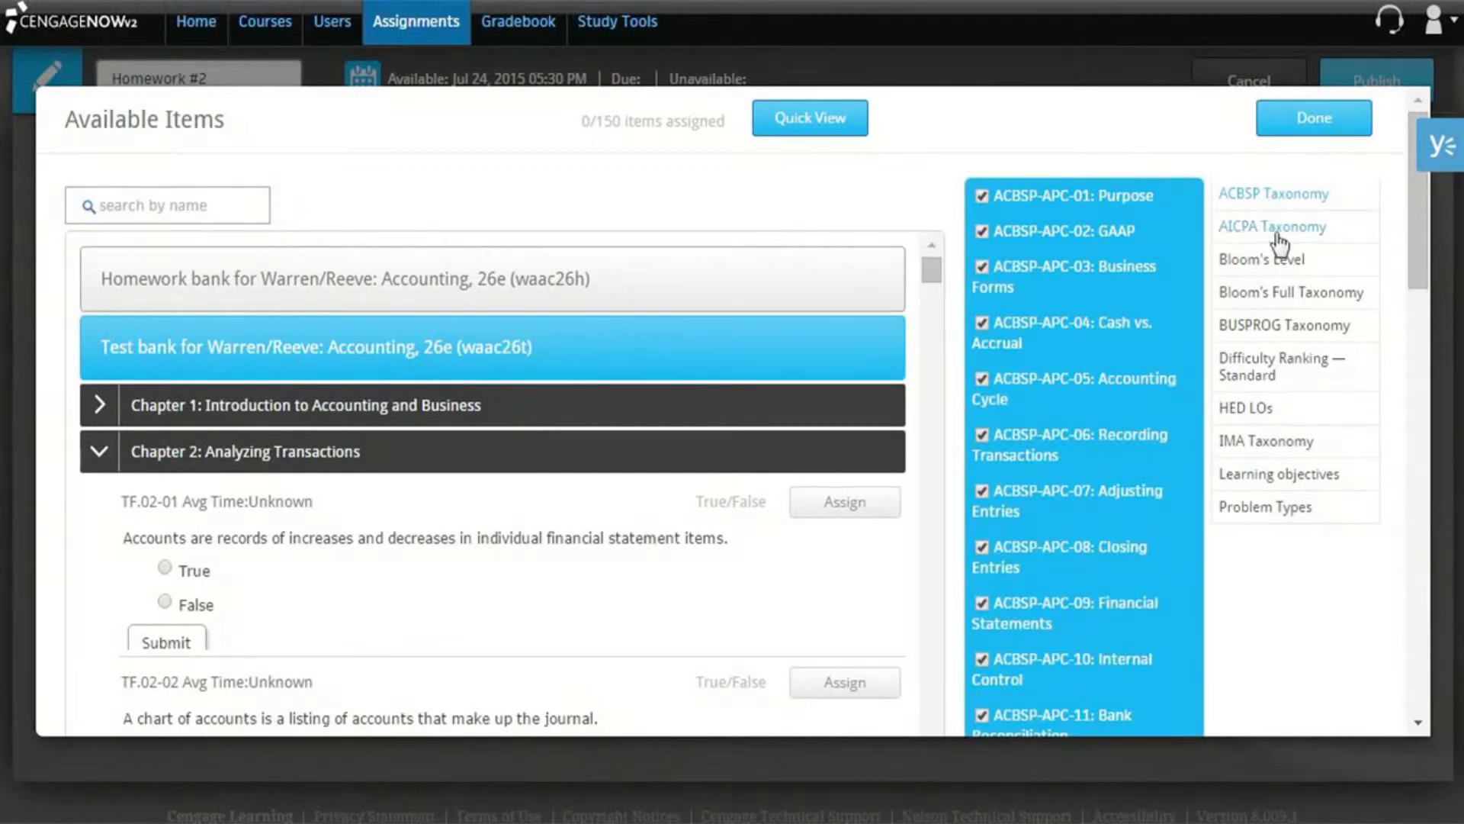
left_click(1278, 298)
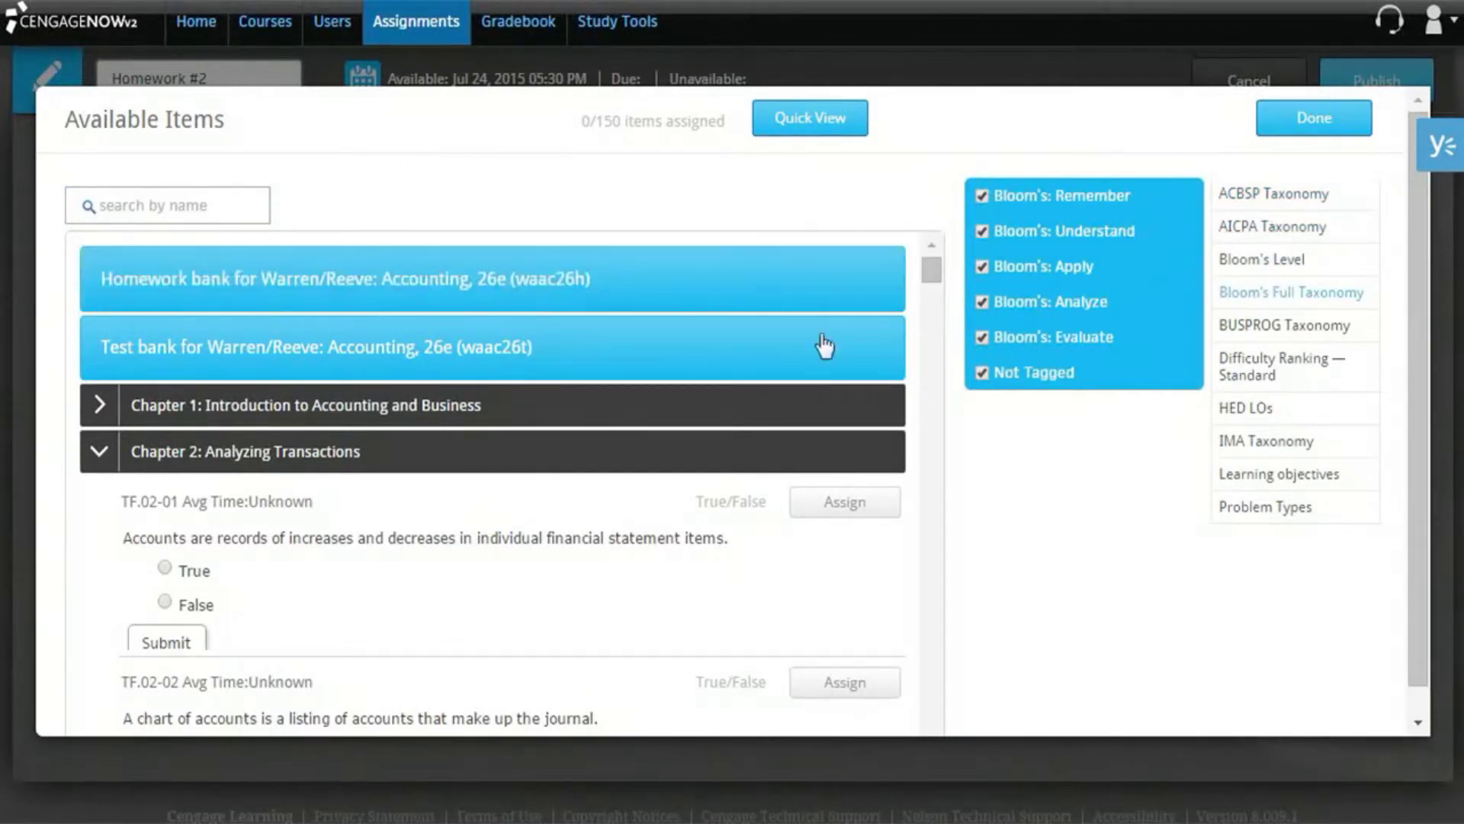
Assign items TF.02-02, TF.02-03 and TF.02-04 to Homework #2, leaving TF.02-01 out.
left_click(828, 507)
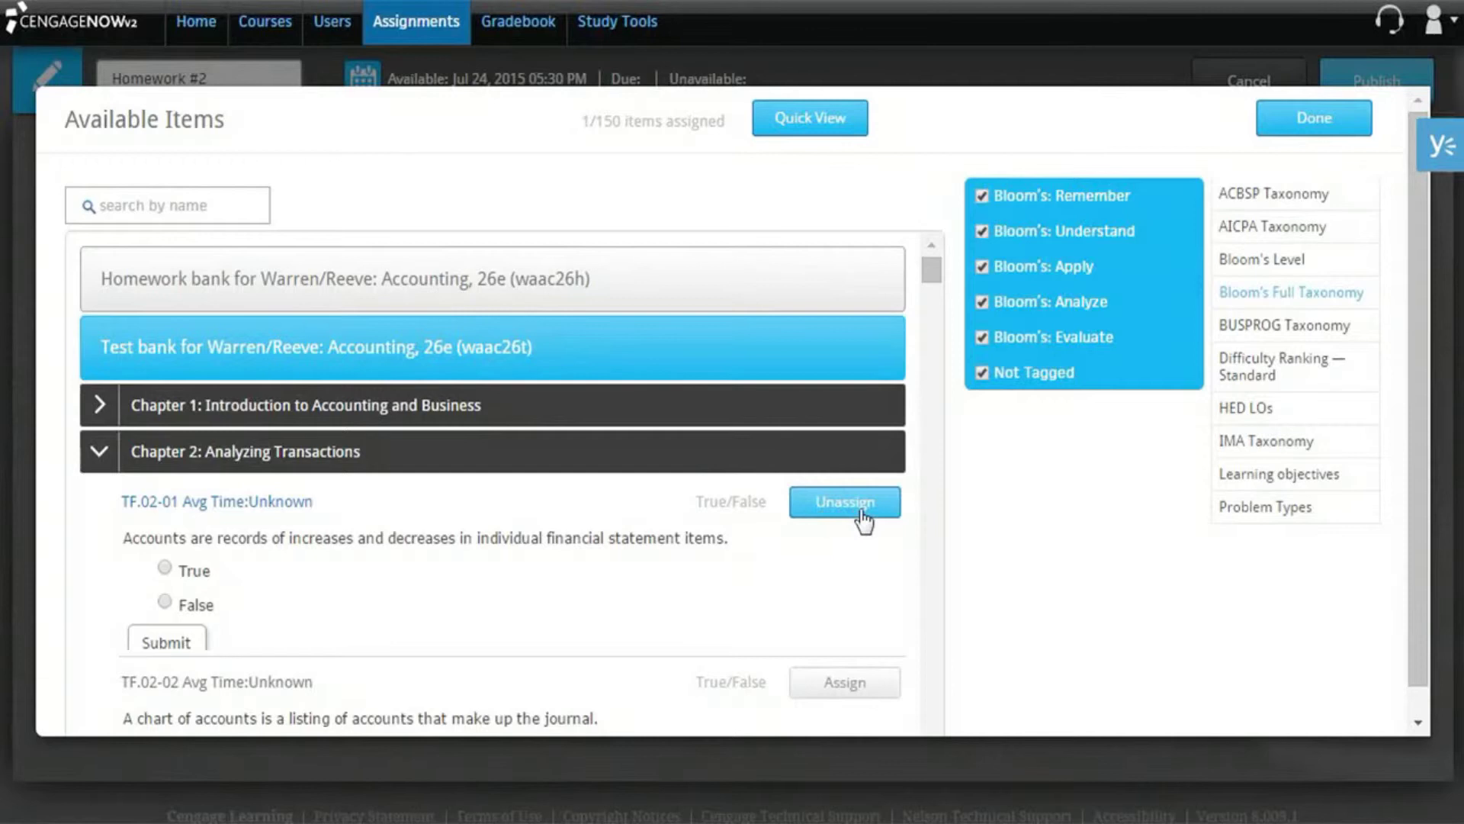
left_click(862, 518)
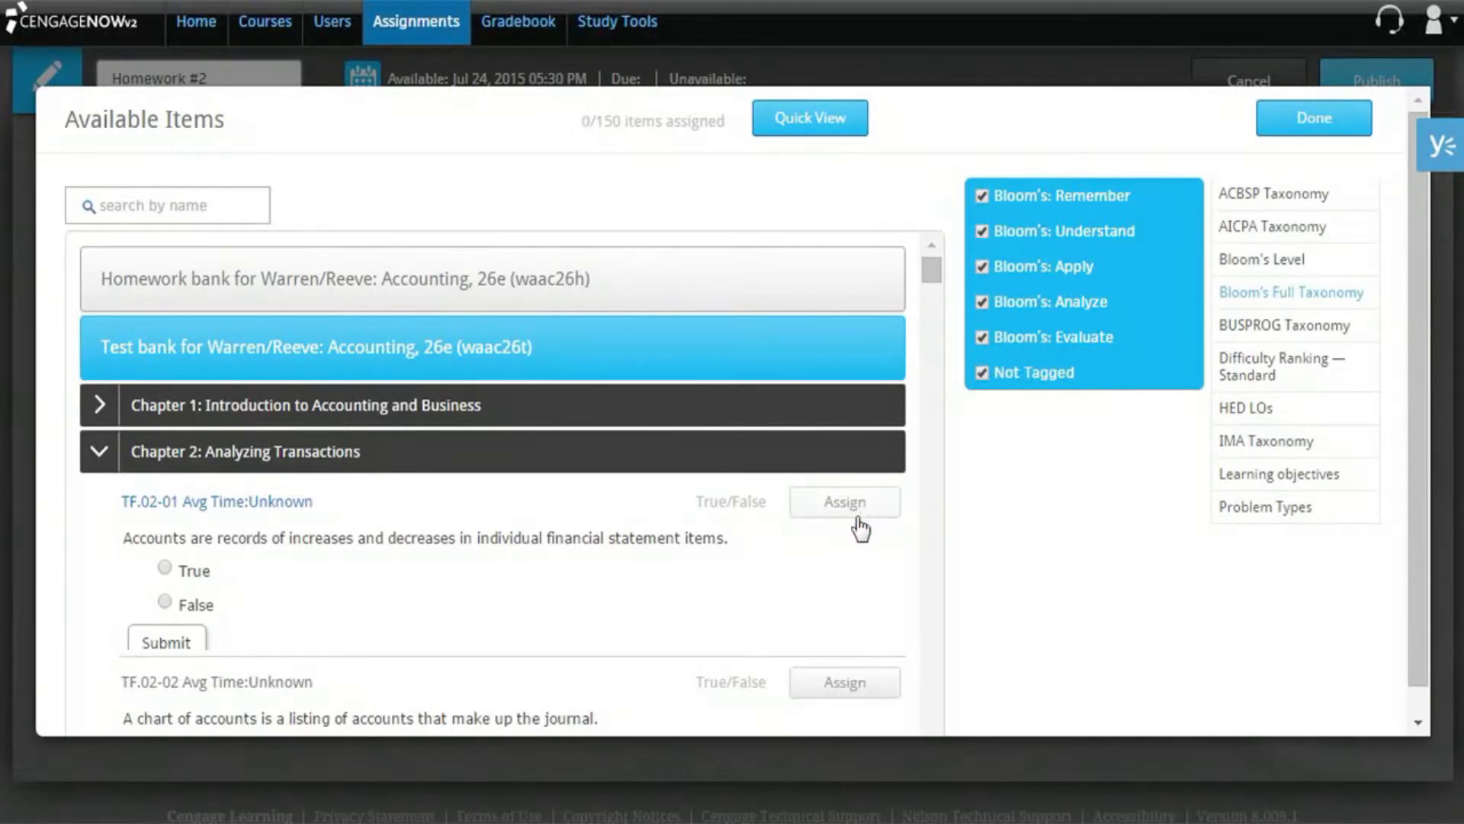
left_click(857, 684)
scroll(817, 599, "down", 3)
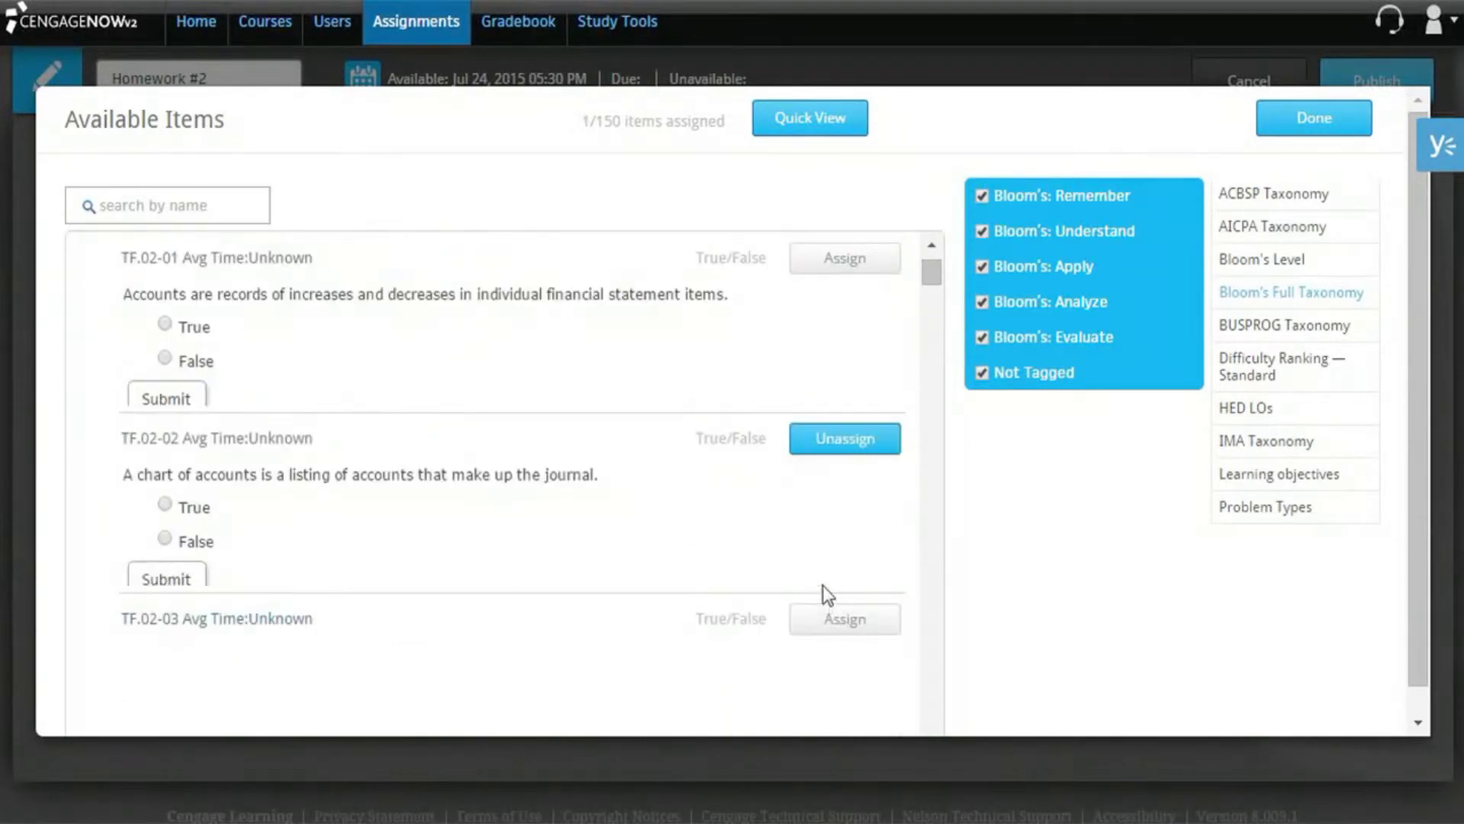
left_click(835, 619)
scroll(833, 610, "down", 3)
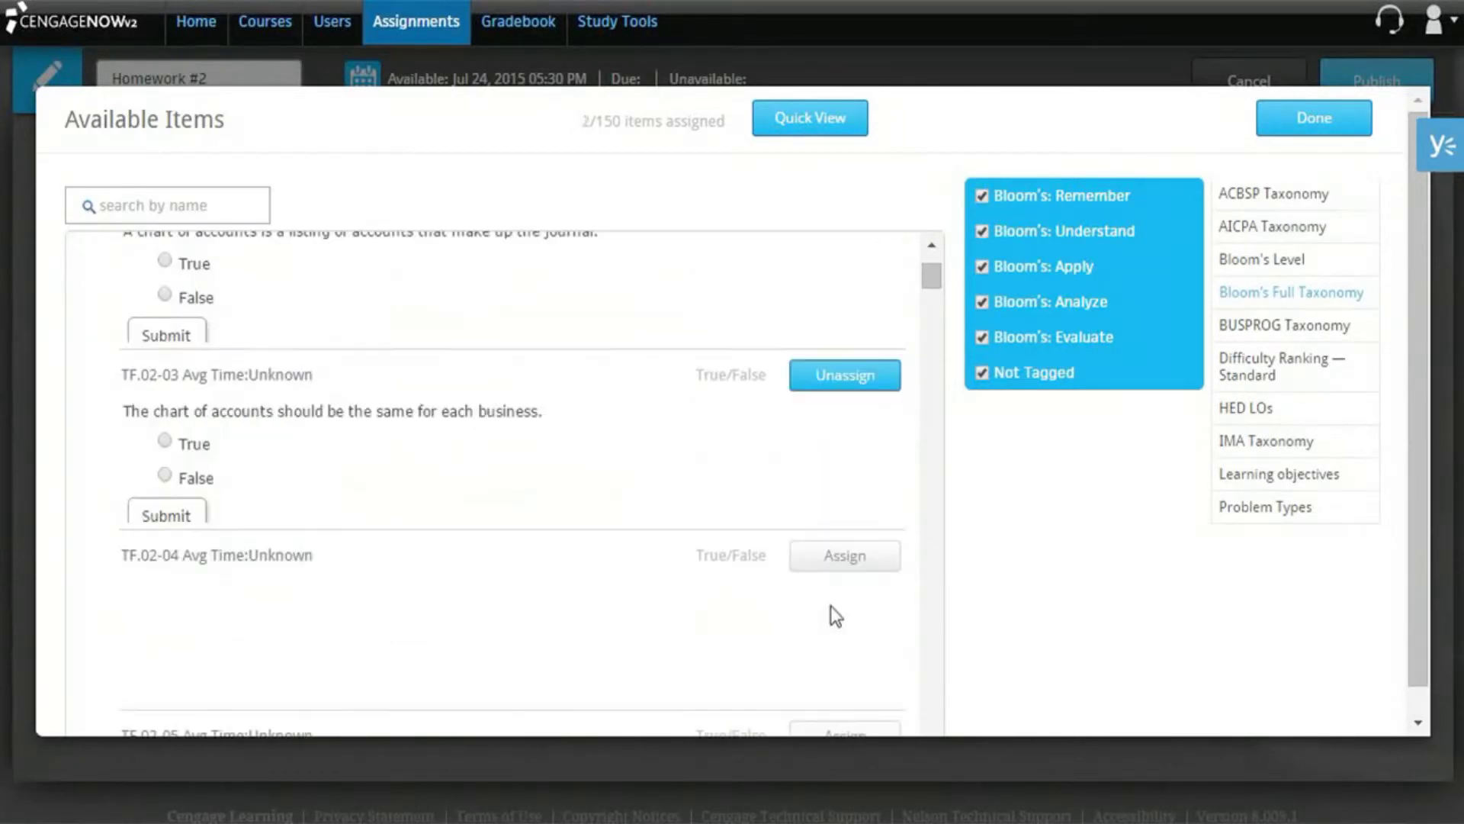
left_click(854, 556)
left_click(1313, 120)
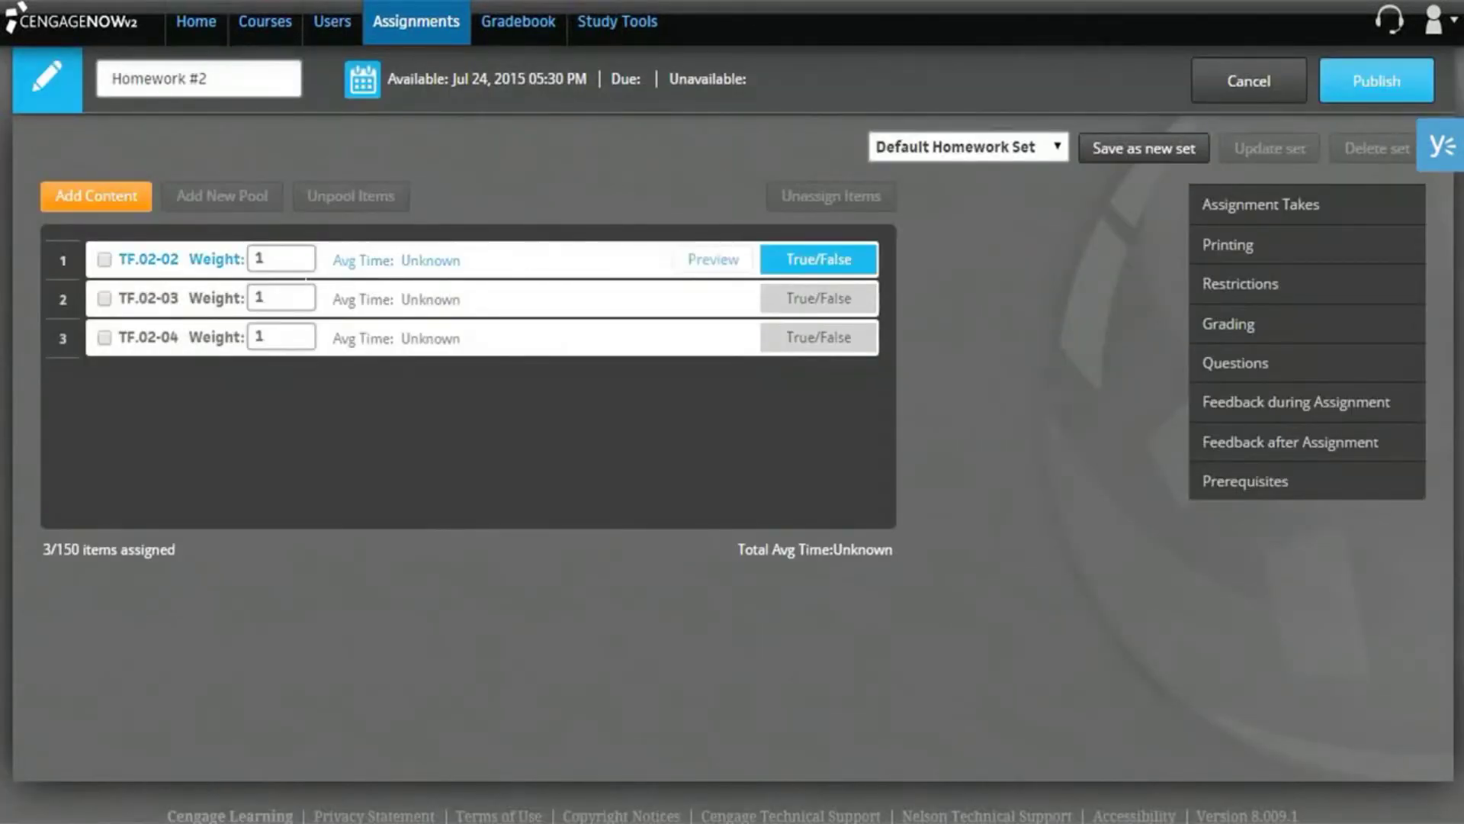
Set the weight of TF.02-02 to 4 and TF.02-03 to 3.
left_click(286, 259)
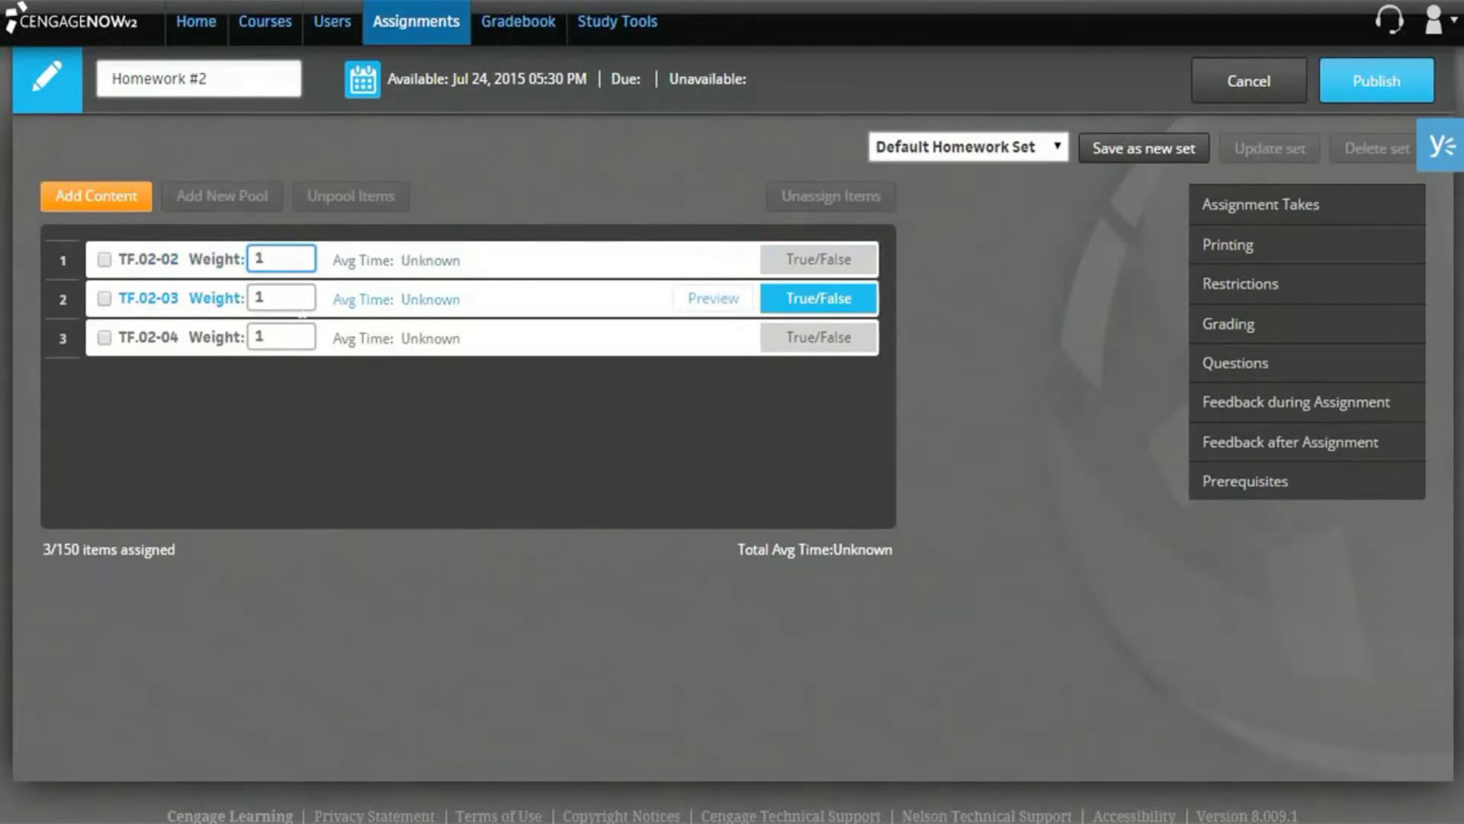
key("BackSpace")
type("4")
left_click(227, 300)
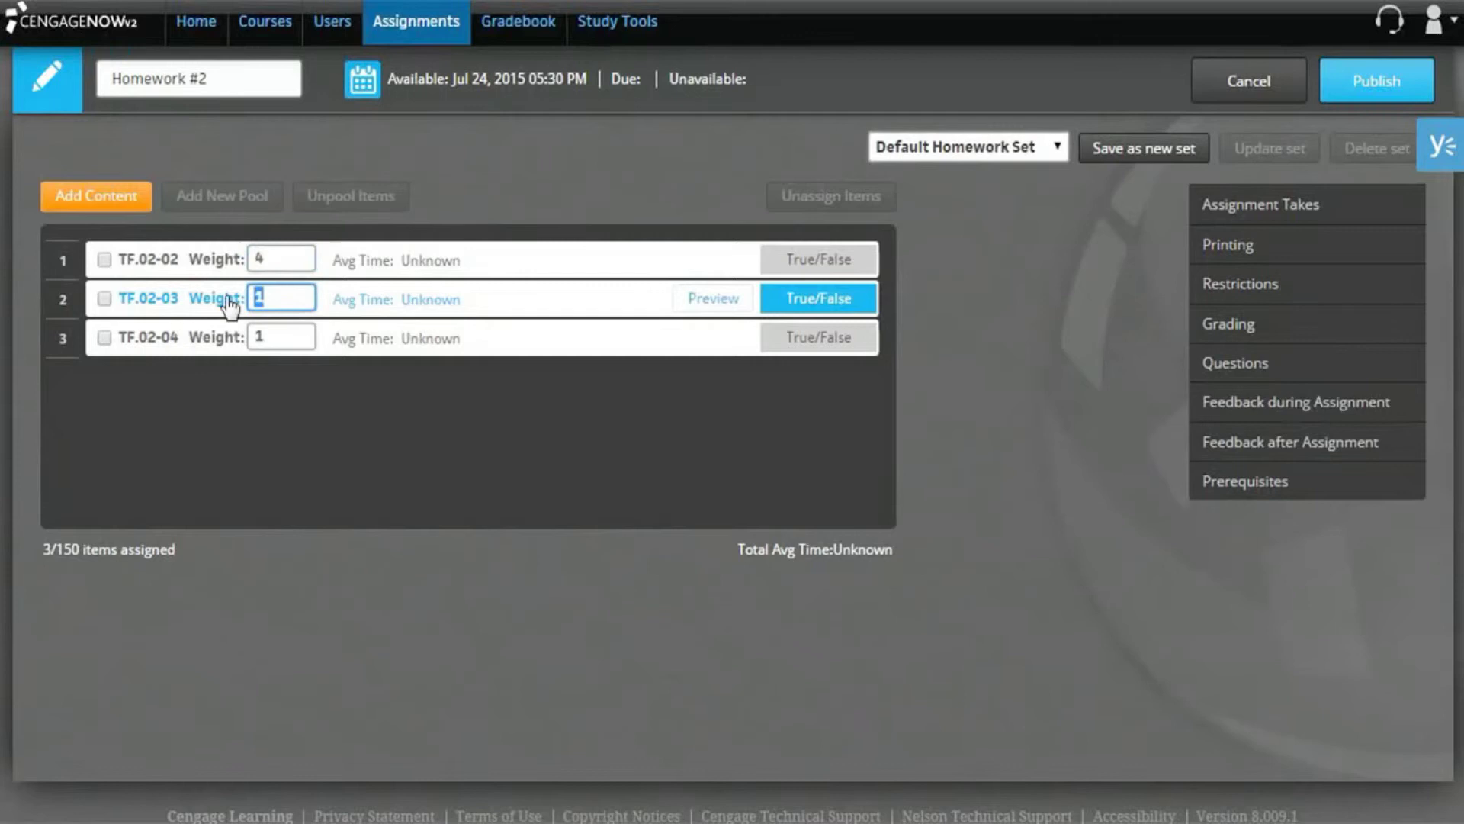
type("3")
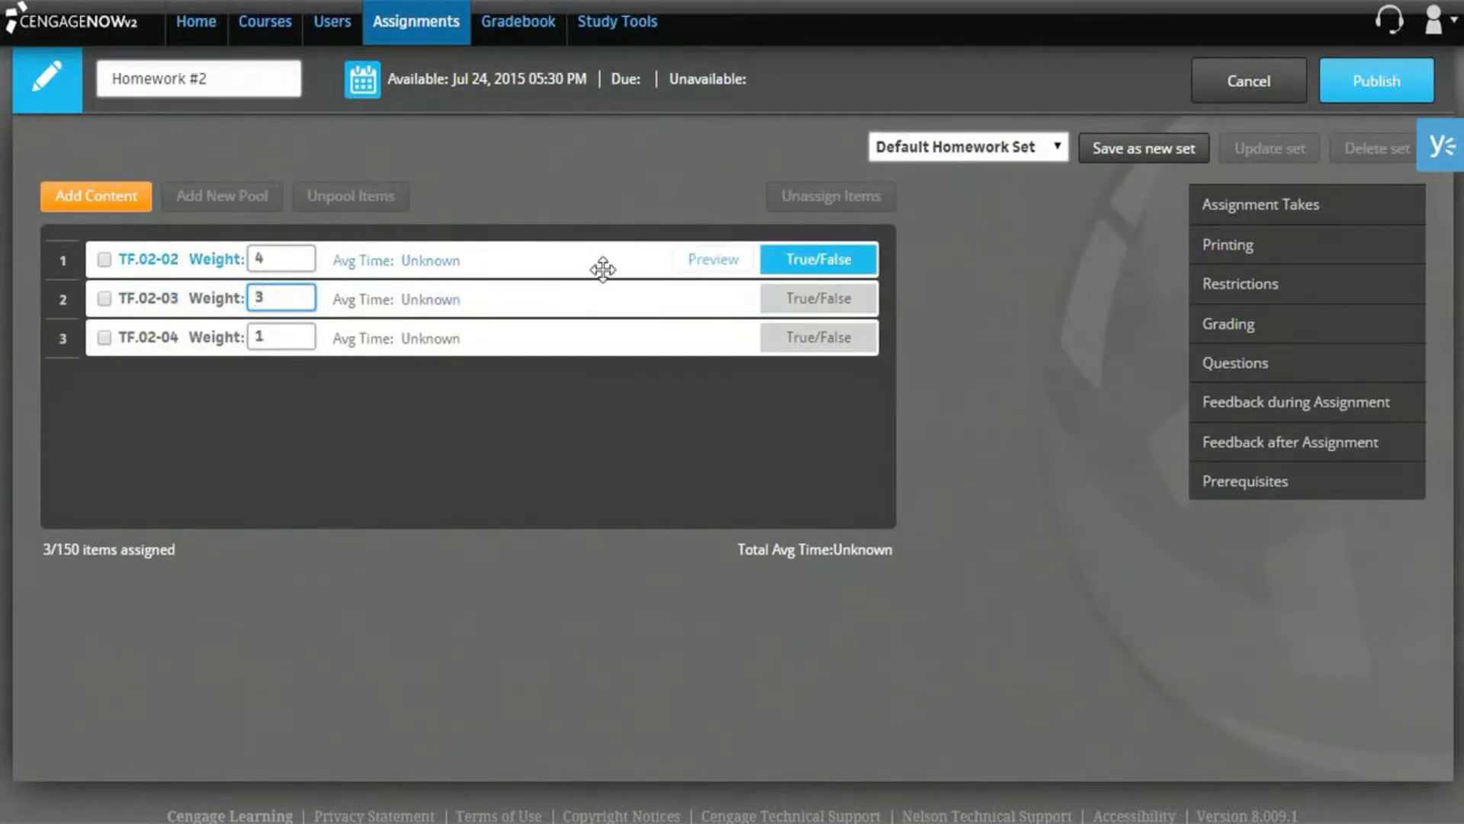
Move TF.02-02 to the end of the list and review the takes, feedback, grading and restrictions settings.
left_click_drag(598, 268, 584, 361)
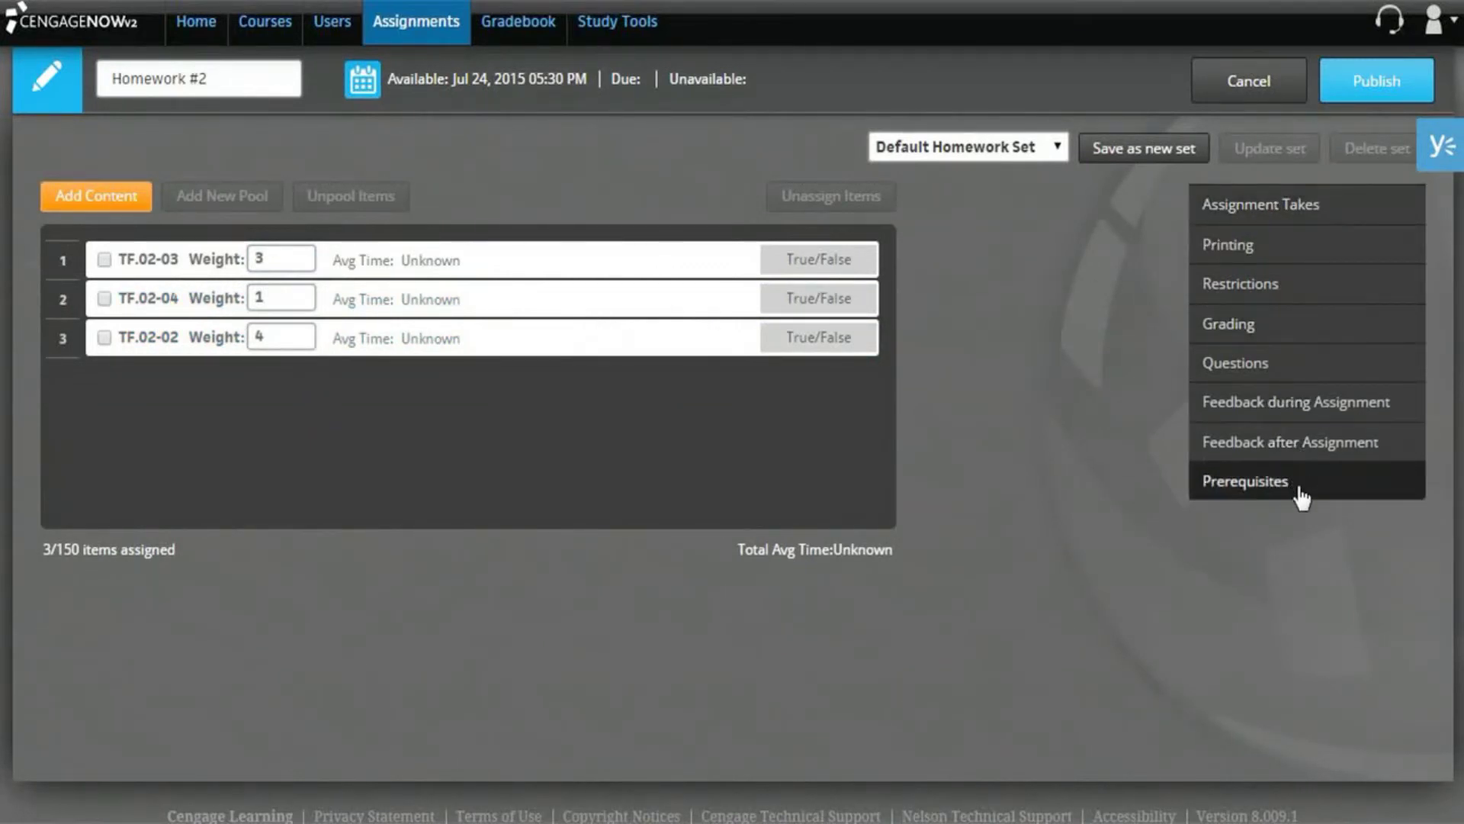
left_click(1330, 224)
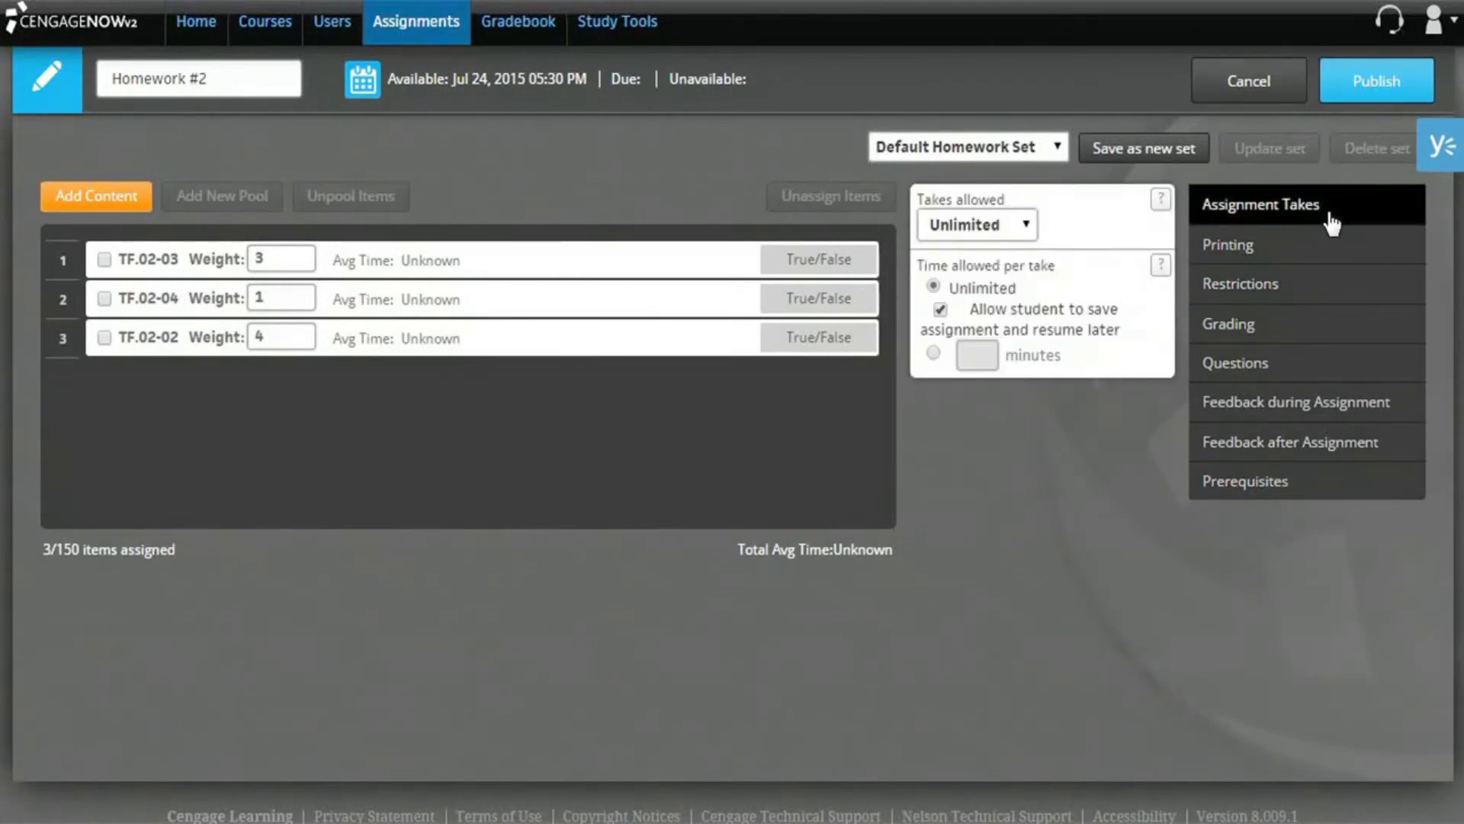
left_click(1335, 411)
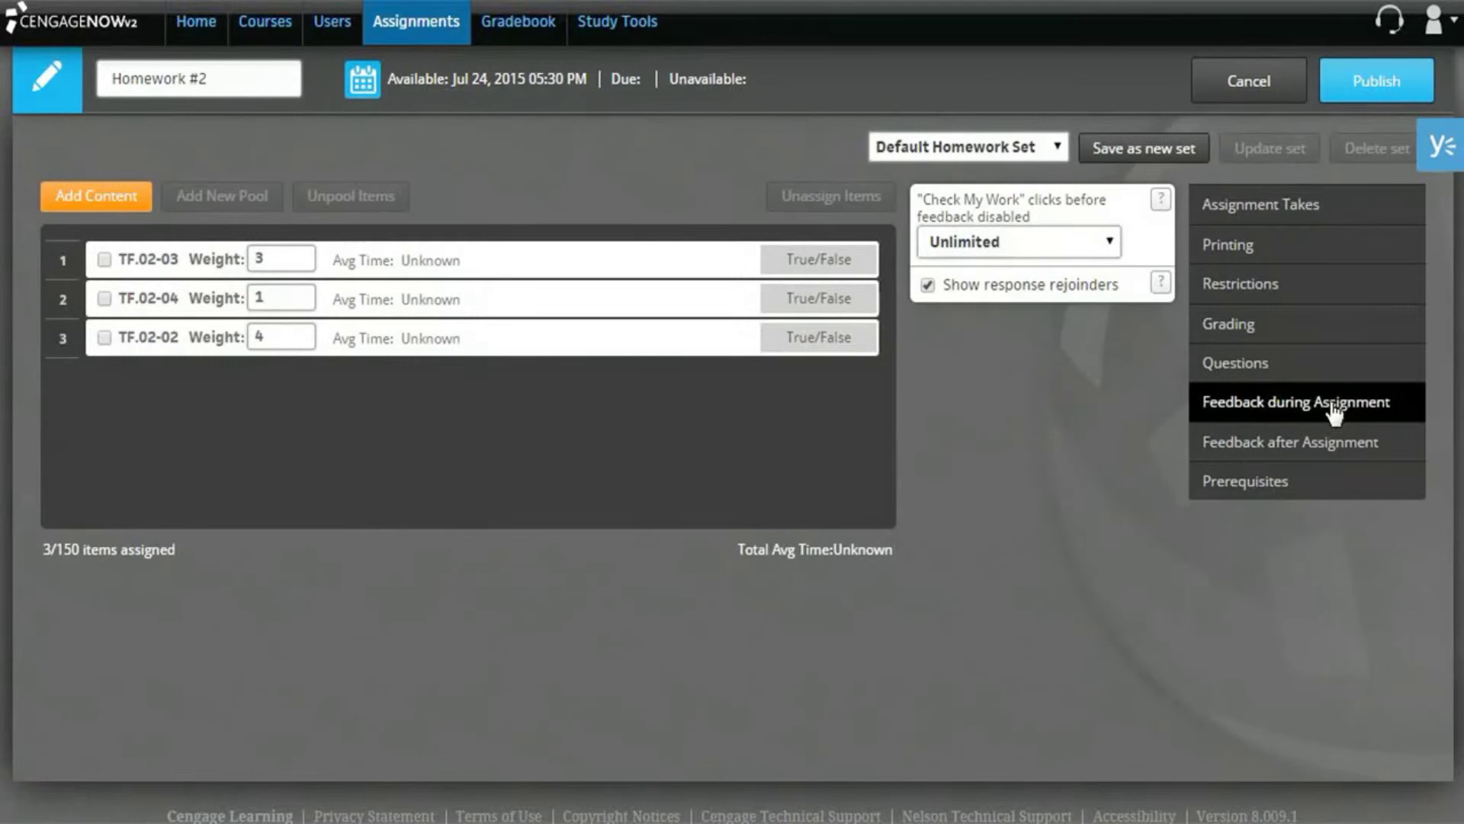
left_click(1306, 326)
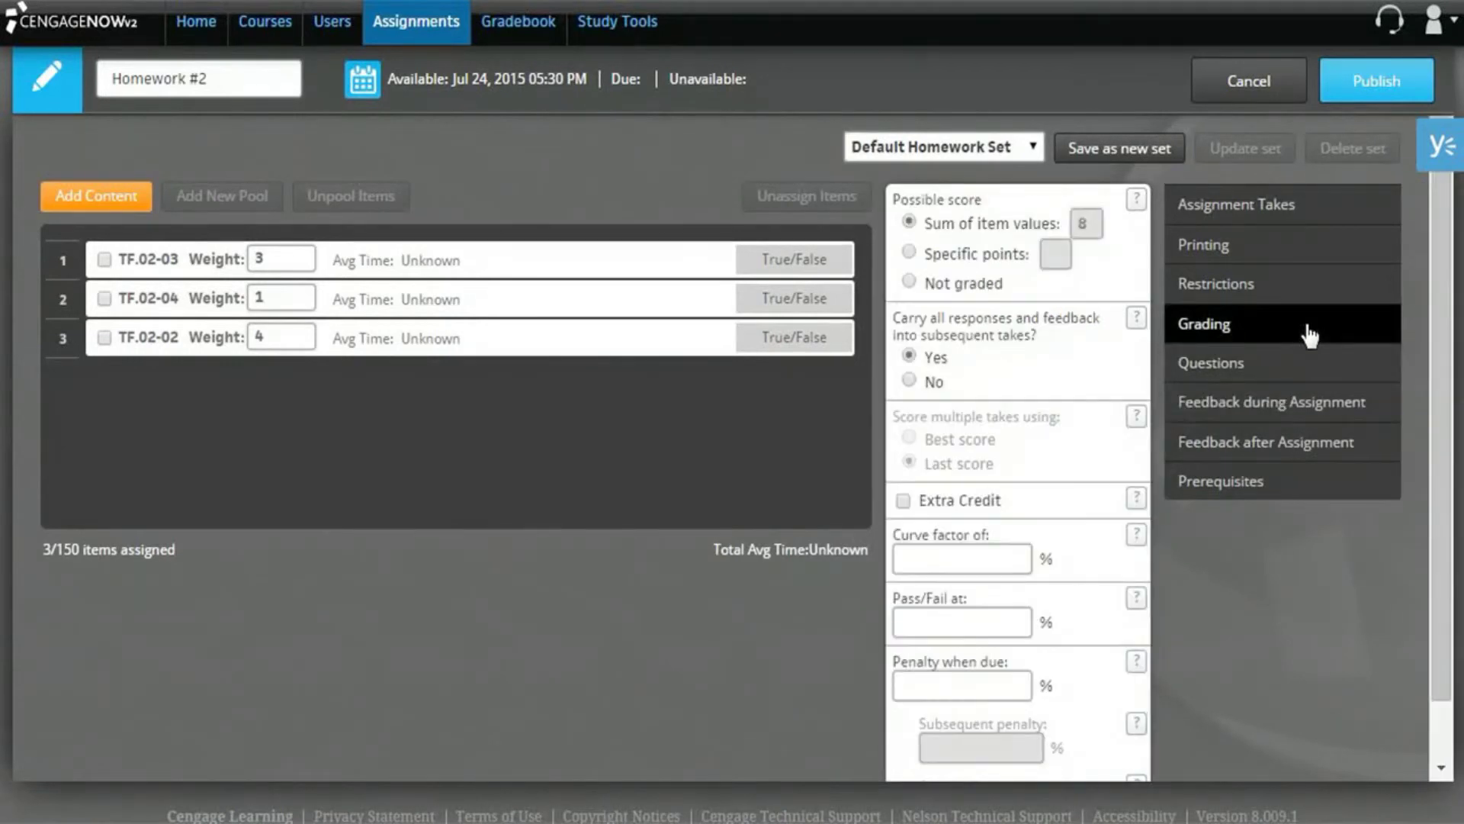
left_click(1276, 294)
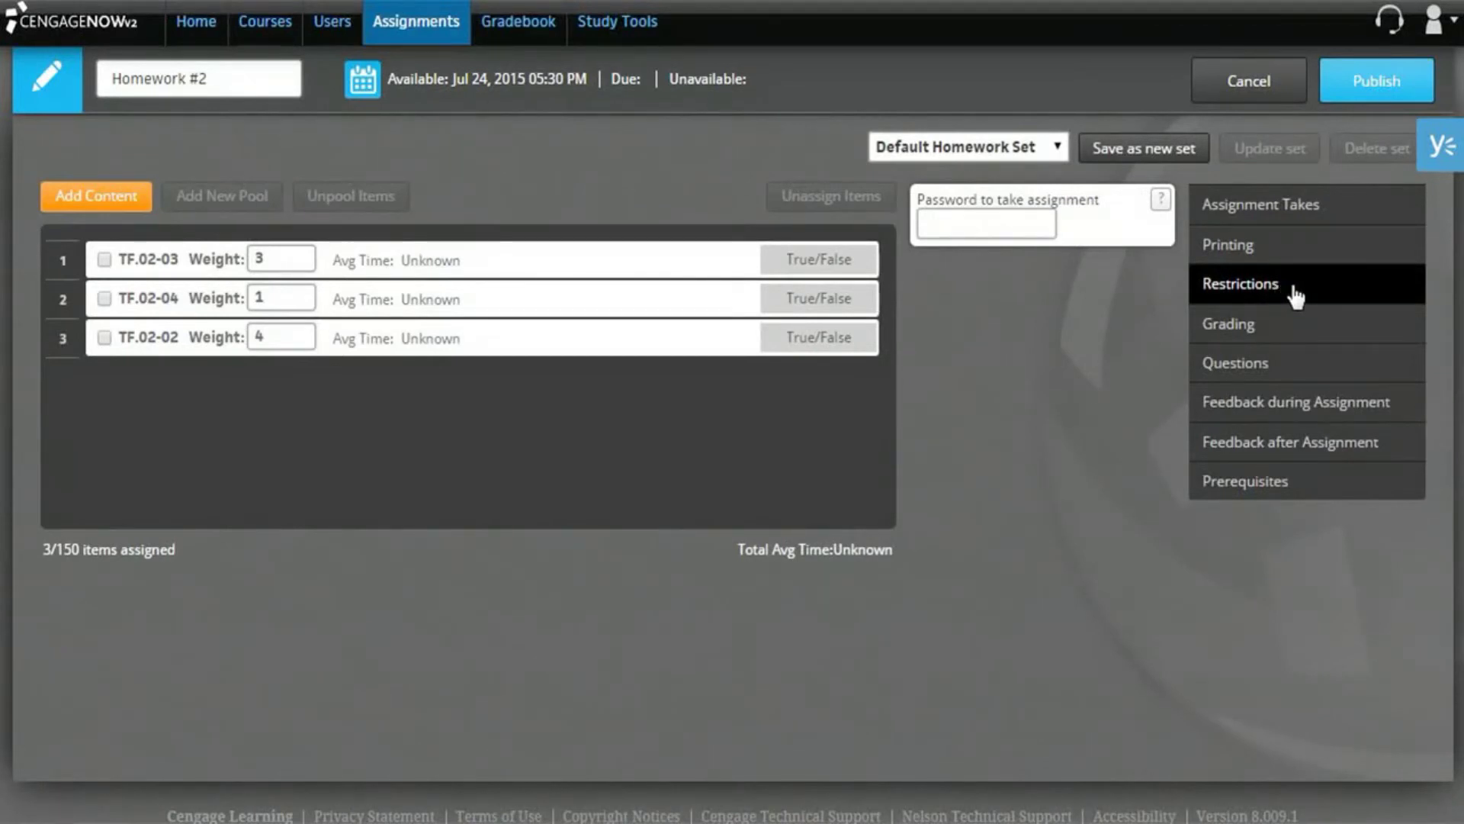
Publish Homework #2, then open Homework One for editing with its four PE items.
left_click(1392, 90)
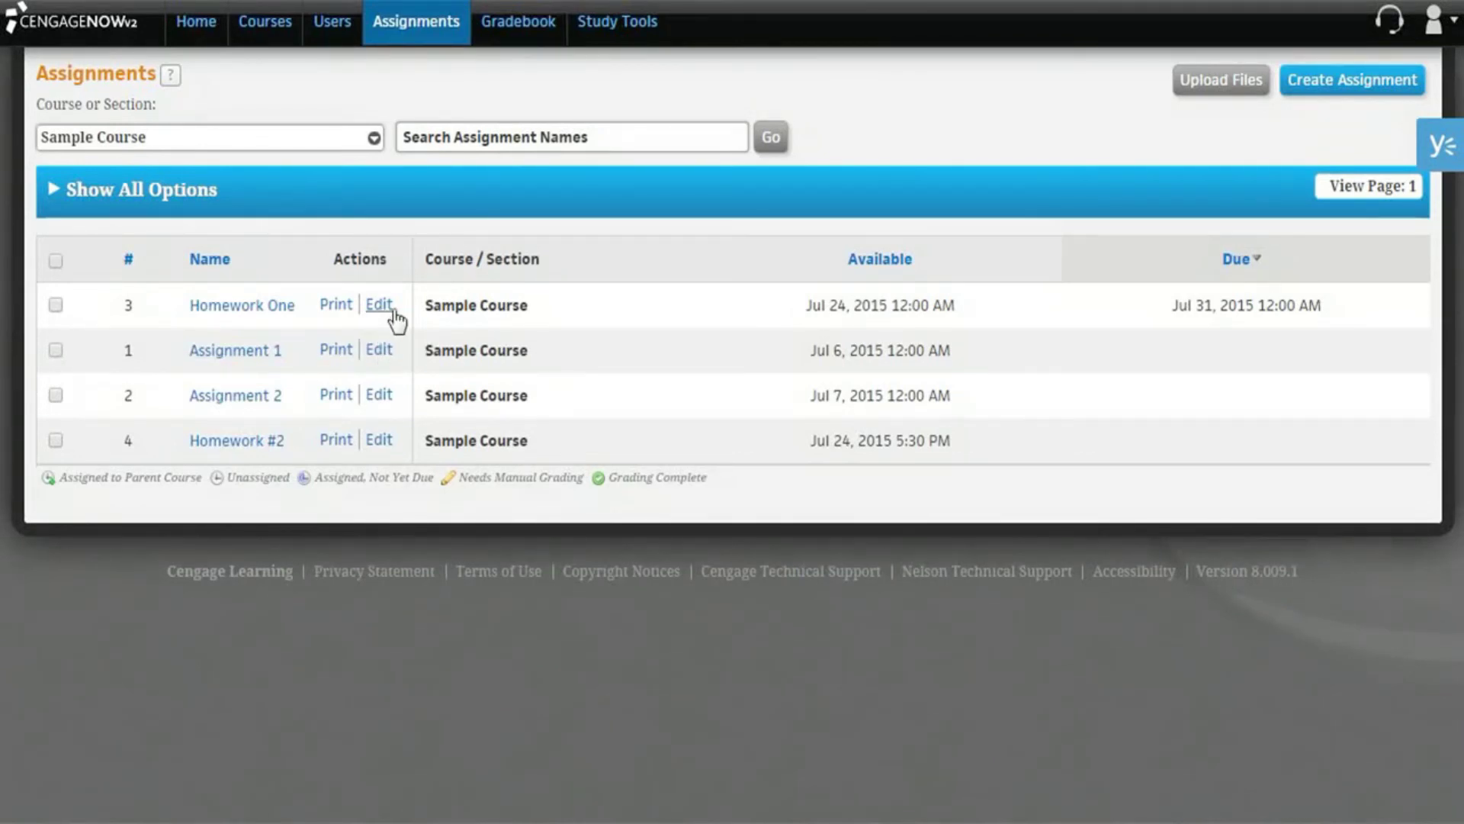
left_click(390, 308)
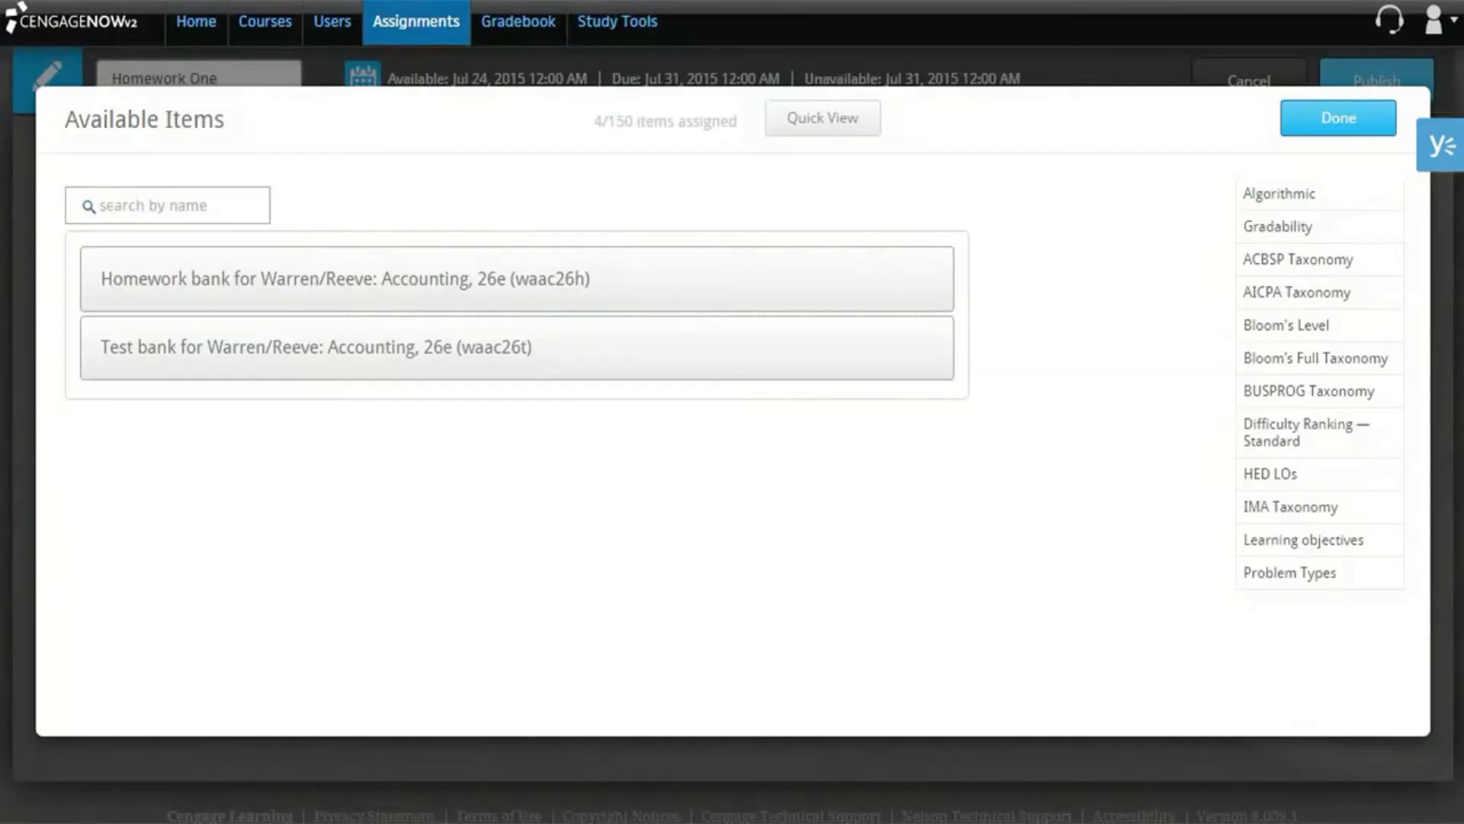
left_click(1361, 114)
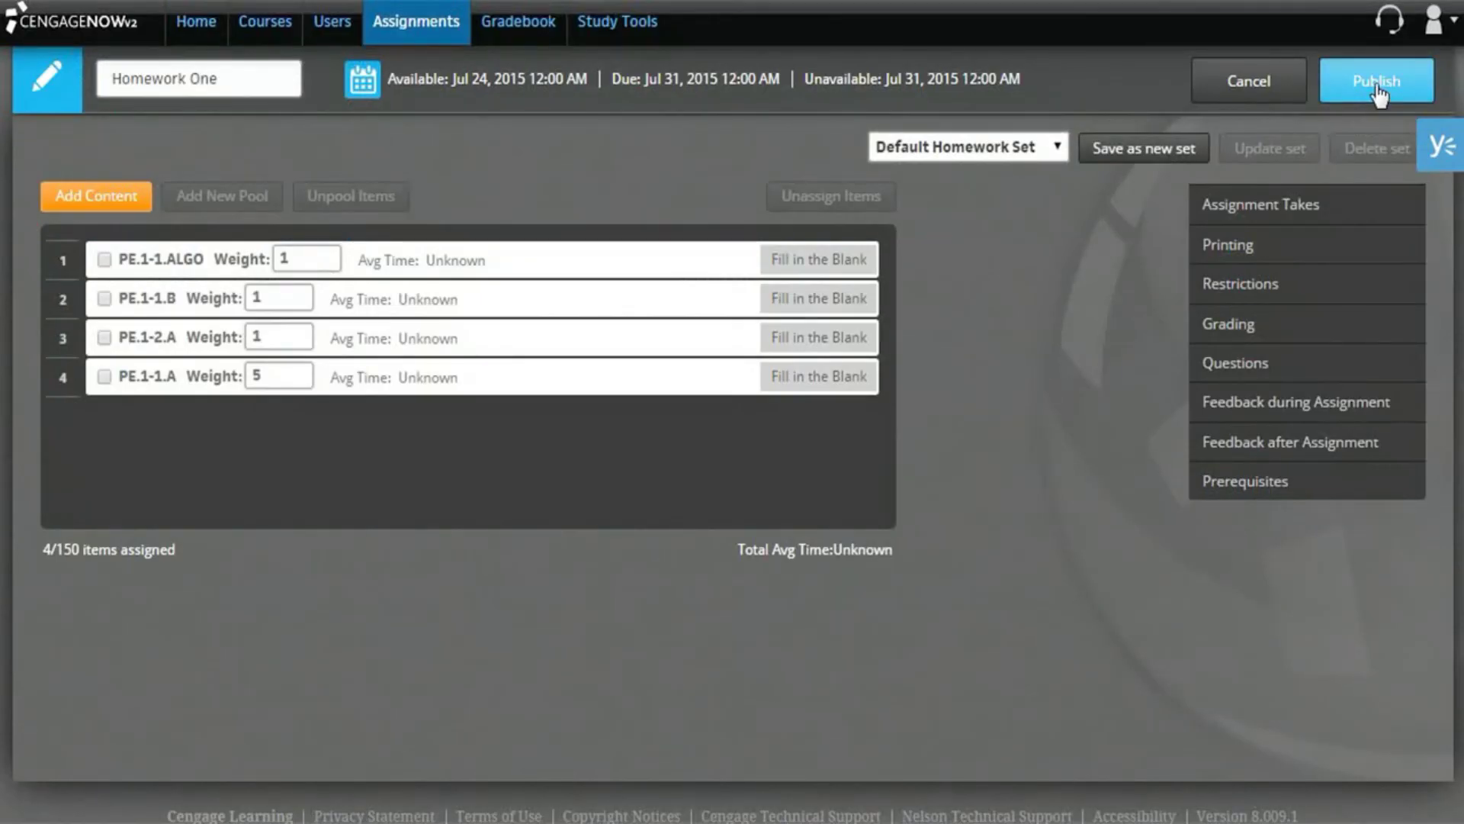
Publish Homework One from its edit page.
left_click(1377, 85)
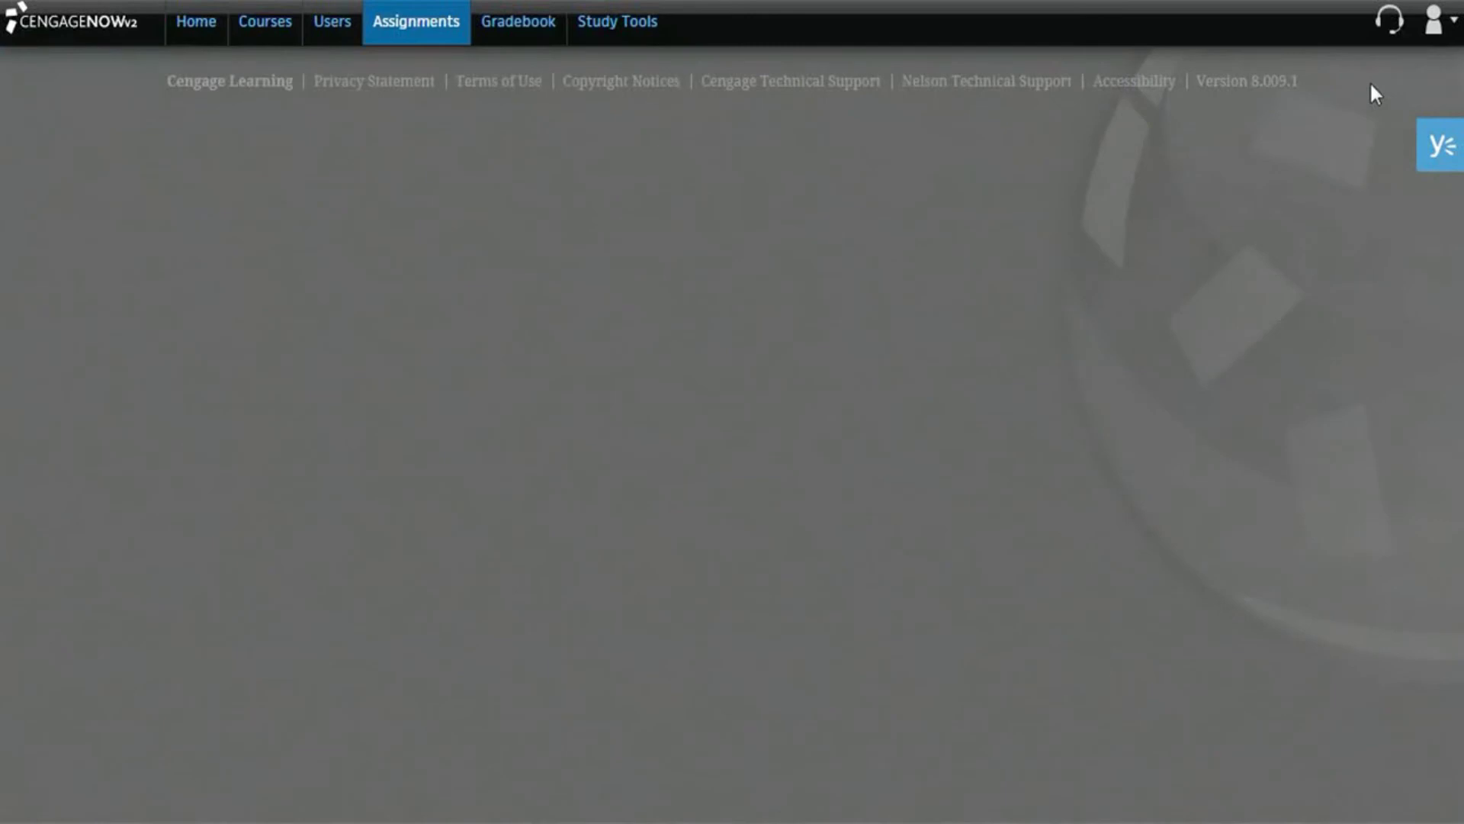